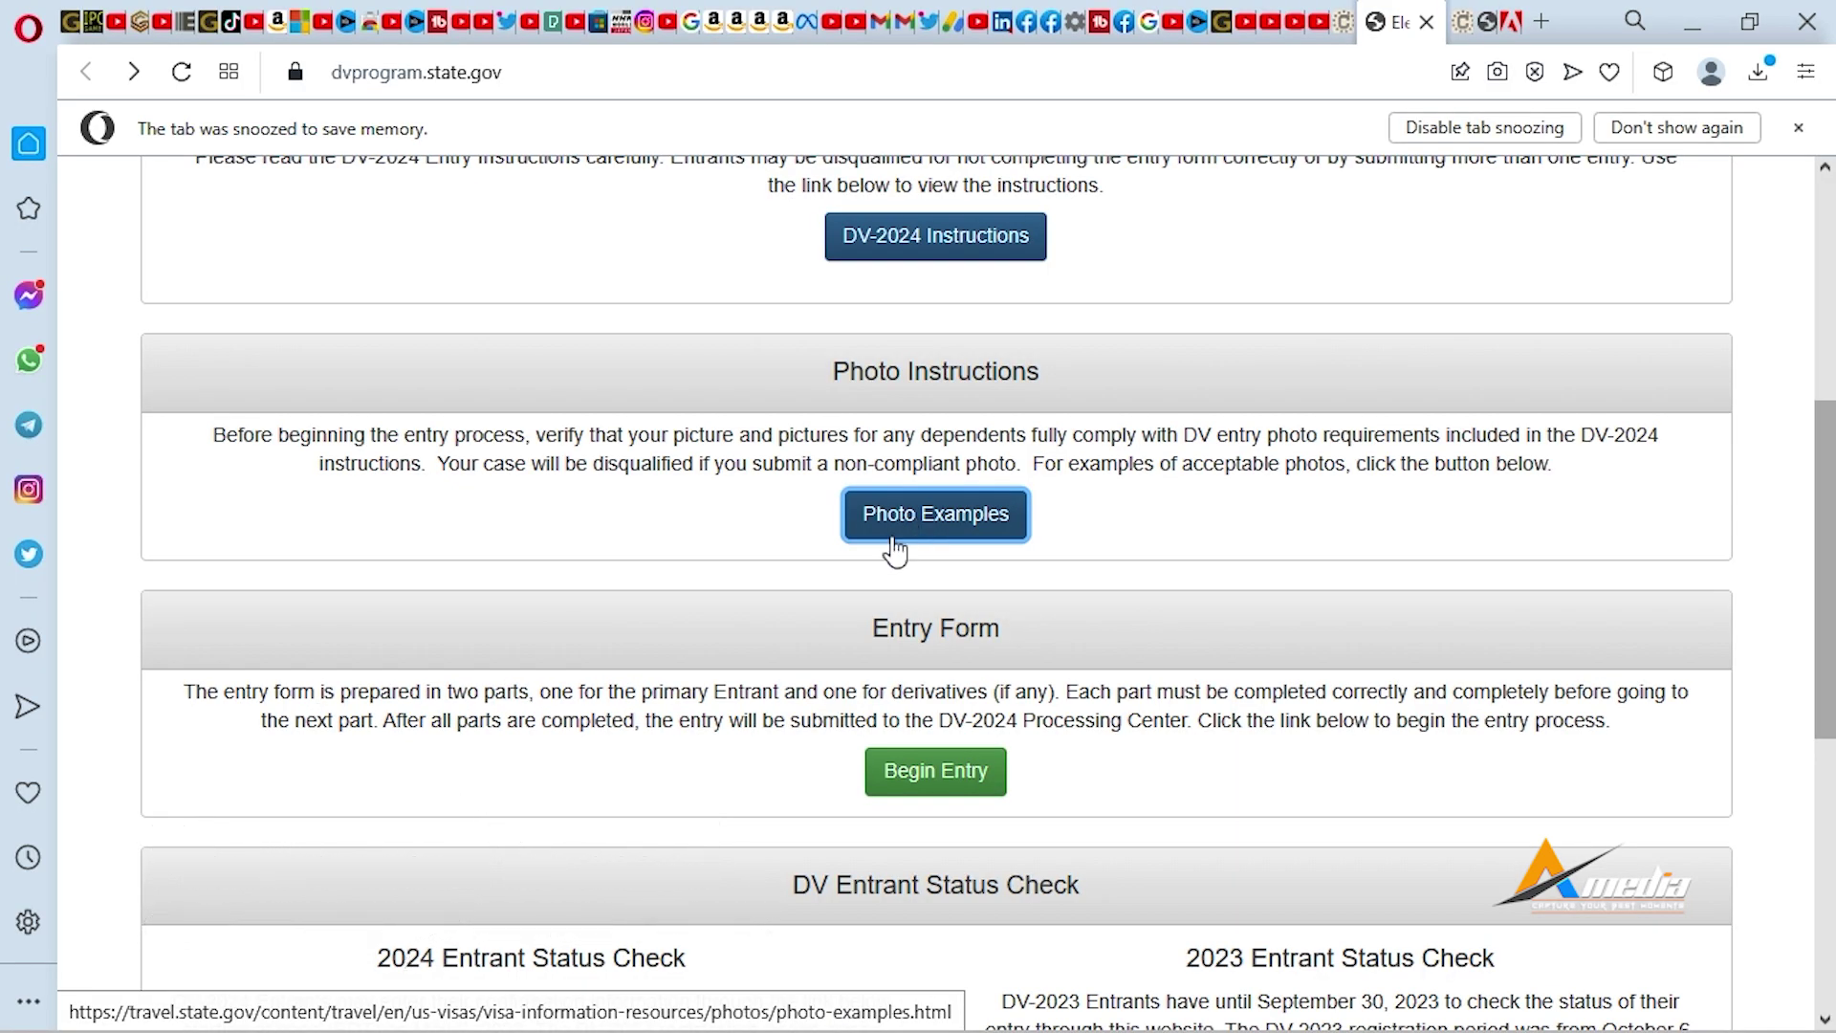
- Open the photo examples page from the Photo Instructions section of the DV-2024 program site
scroll(1013, 516, "up", 4)
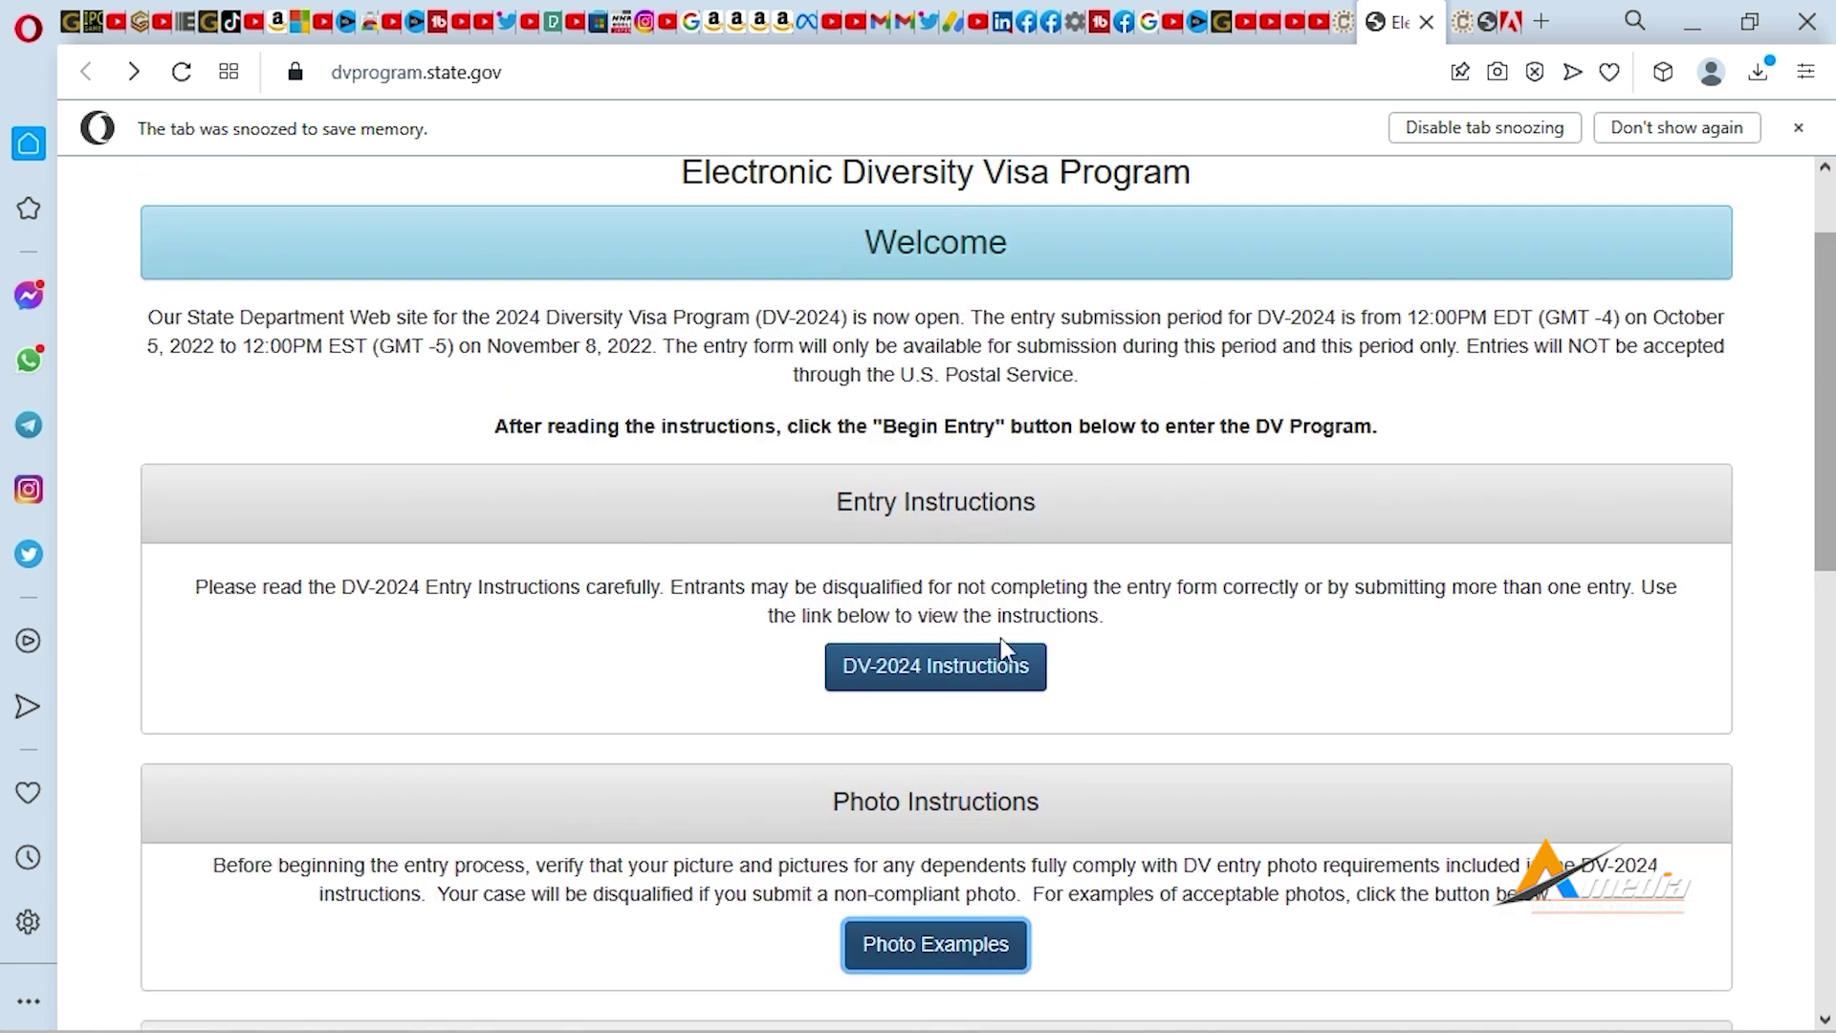
scroll(1052, 722, "down", 3)
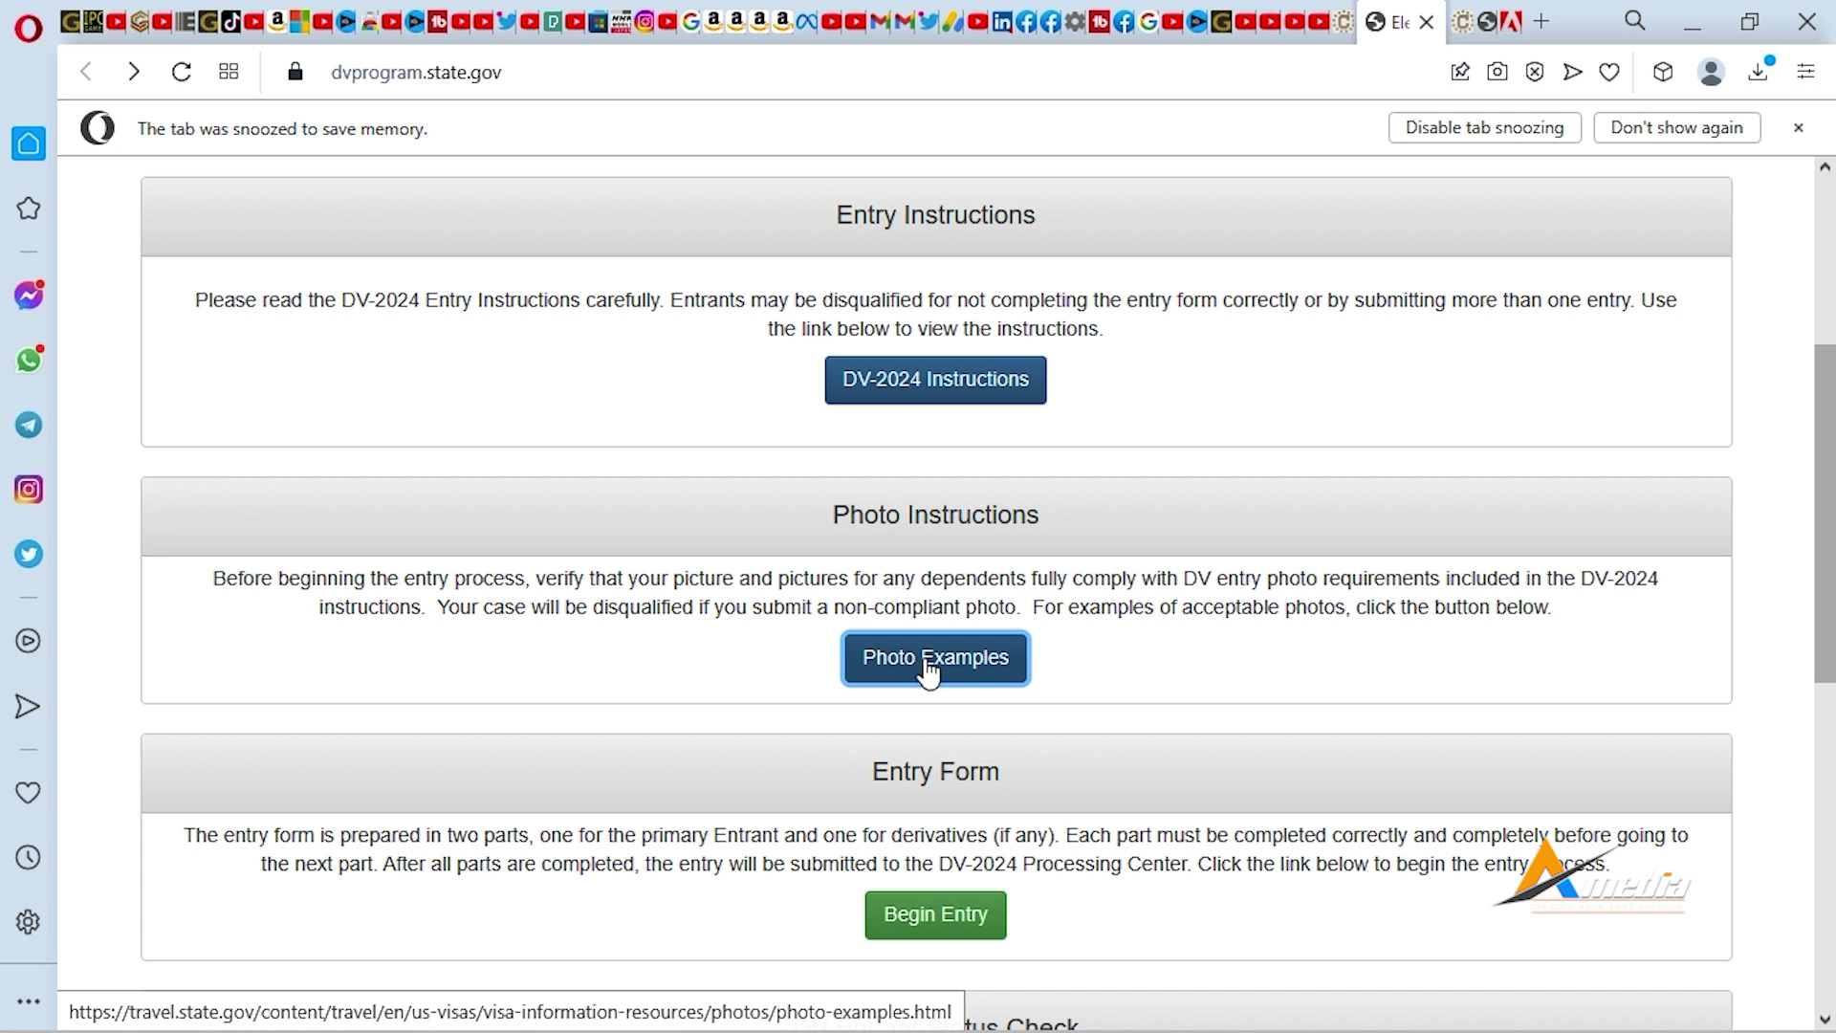
left_click(928, 664)
scroll(492, 763, "down", 4)
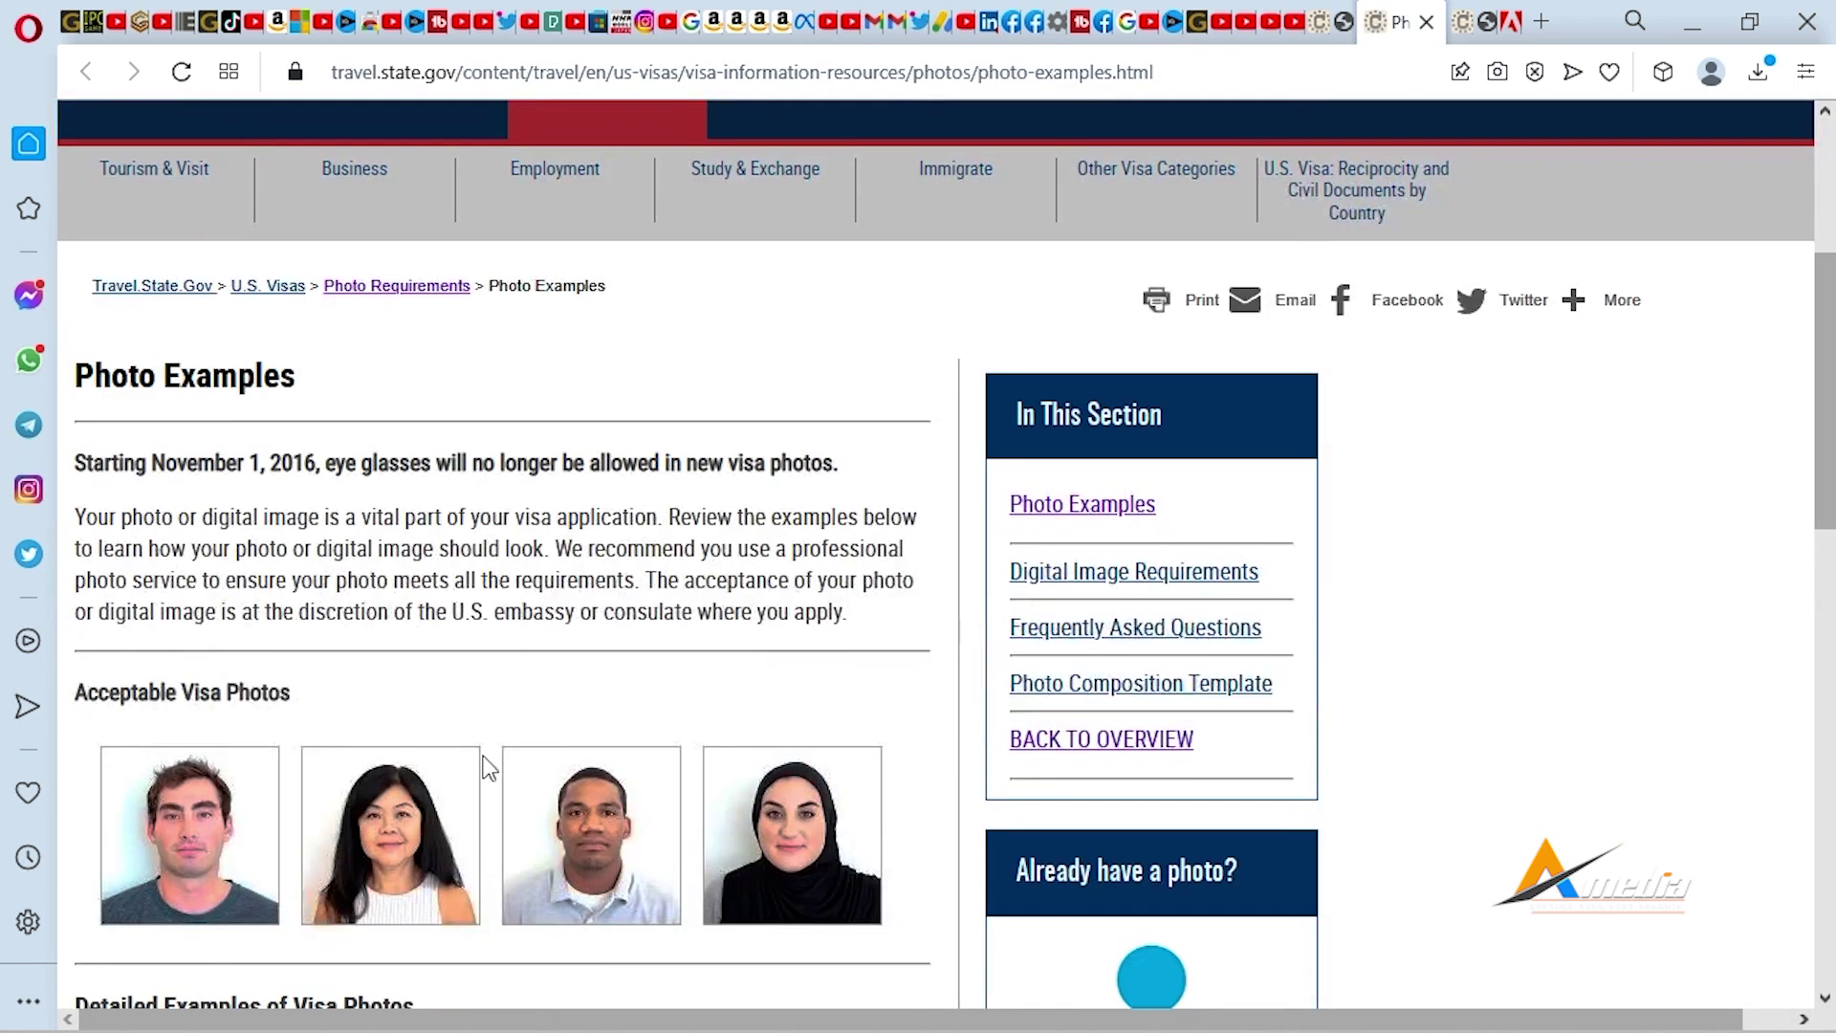
- Examine the acceptable visa photos and the acceptable and unacceptable samples in the Shadows and Lighting category
scroll(489, 768, "down", 2)
scroll(474, 765, "down", 2)
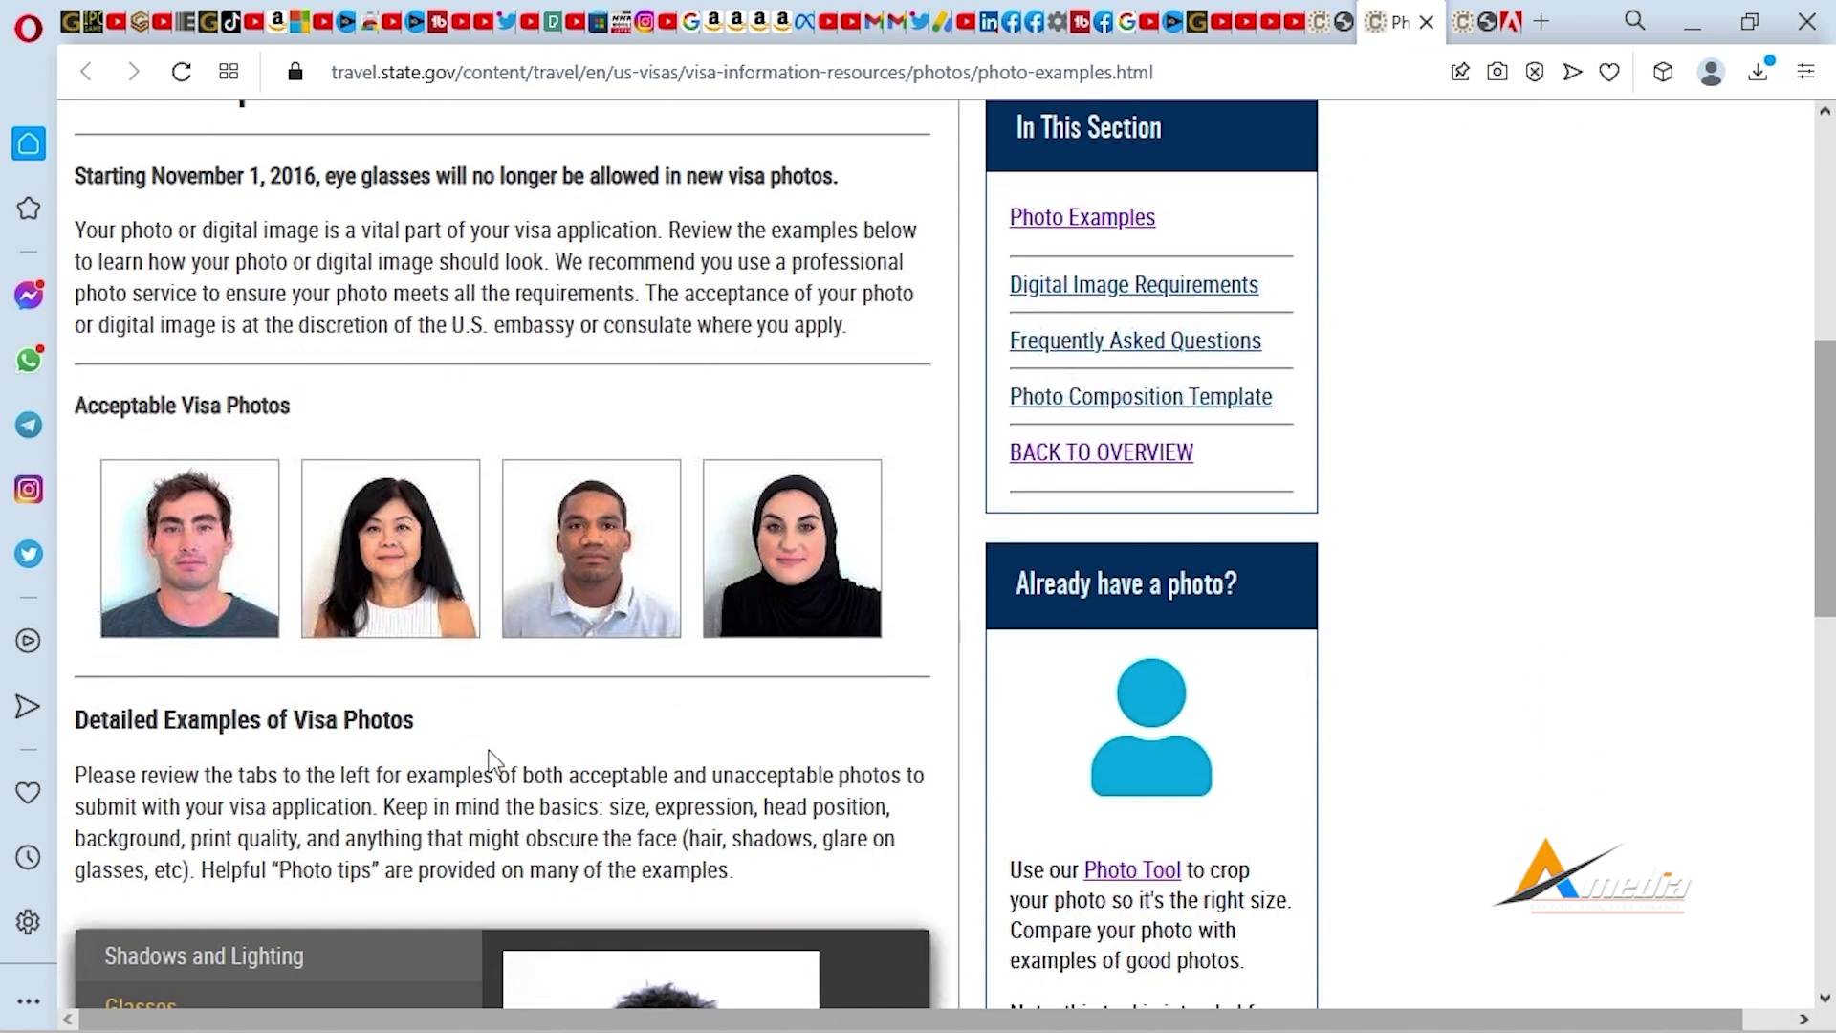
scroll(487, 746, "down", 10)
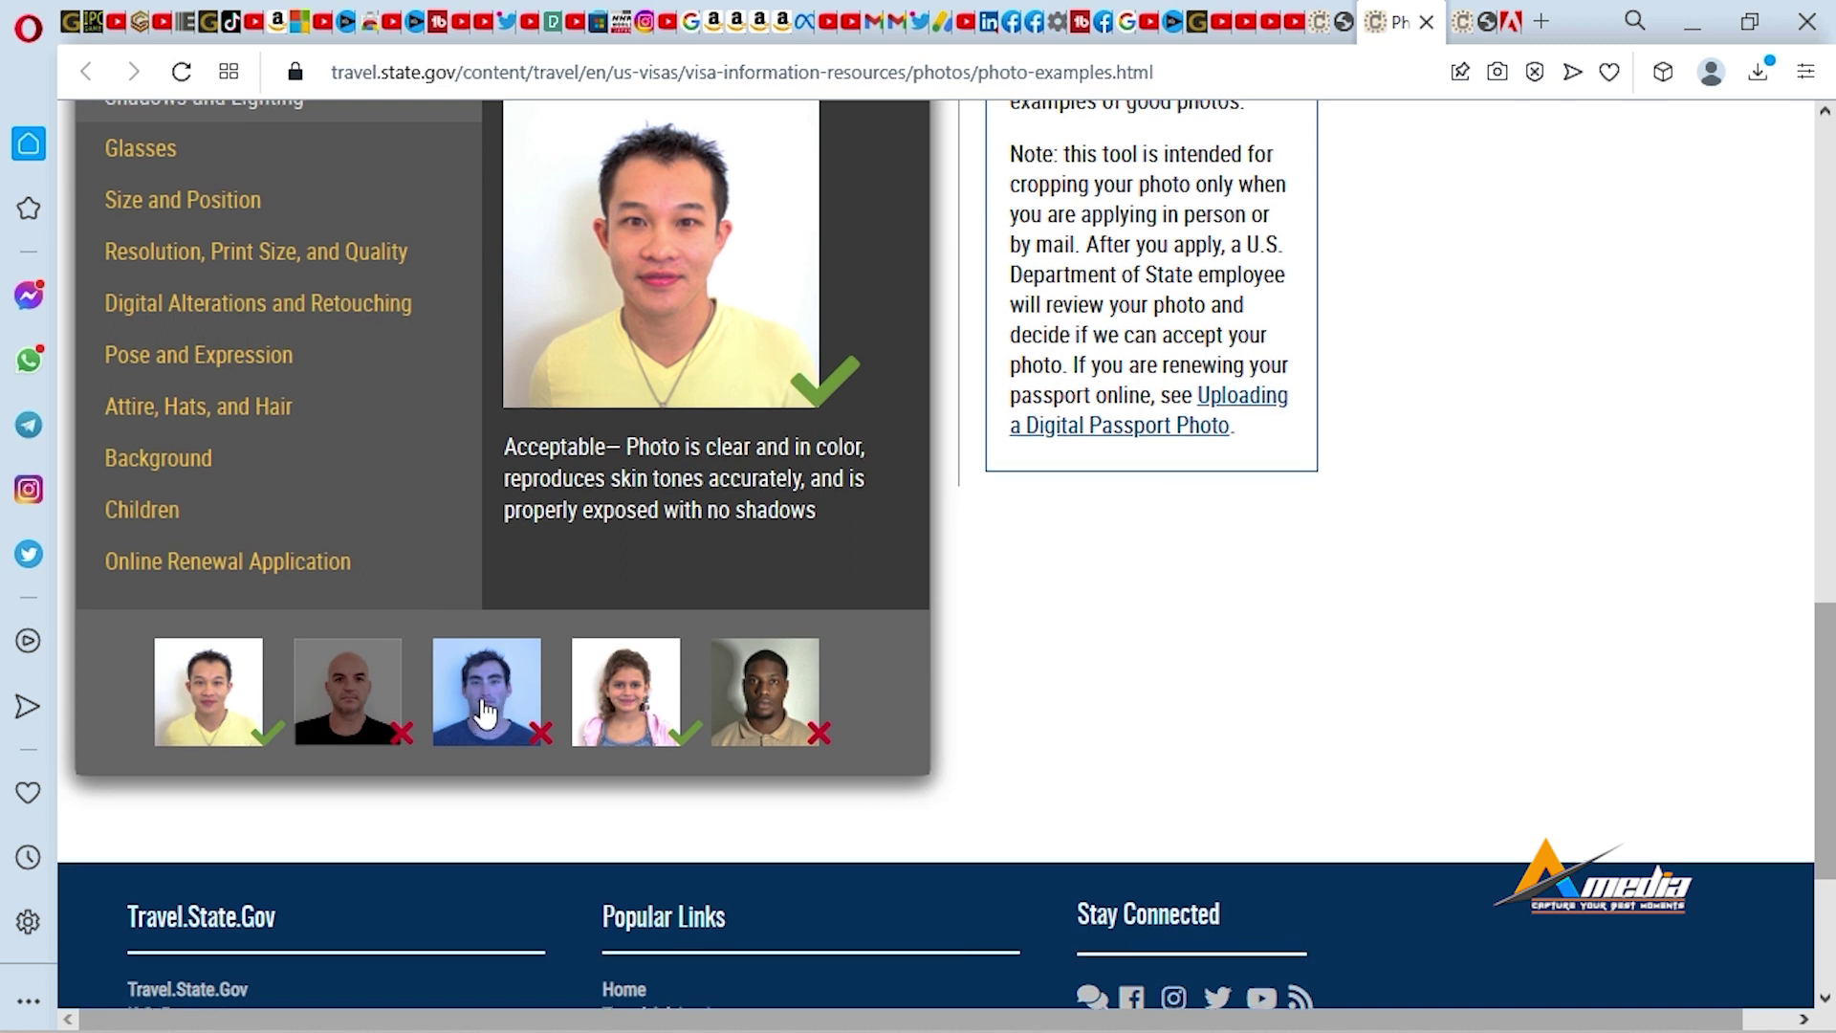
scroll(490, 712, "up", 2)
scroll(484, 714, "down", 2)
left_click(735, 705)
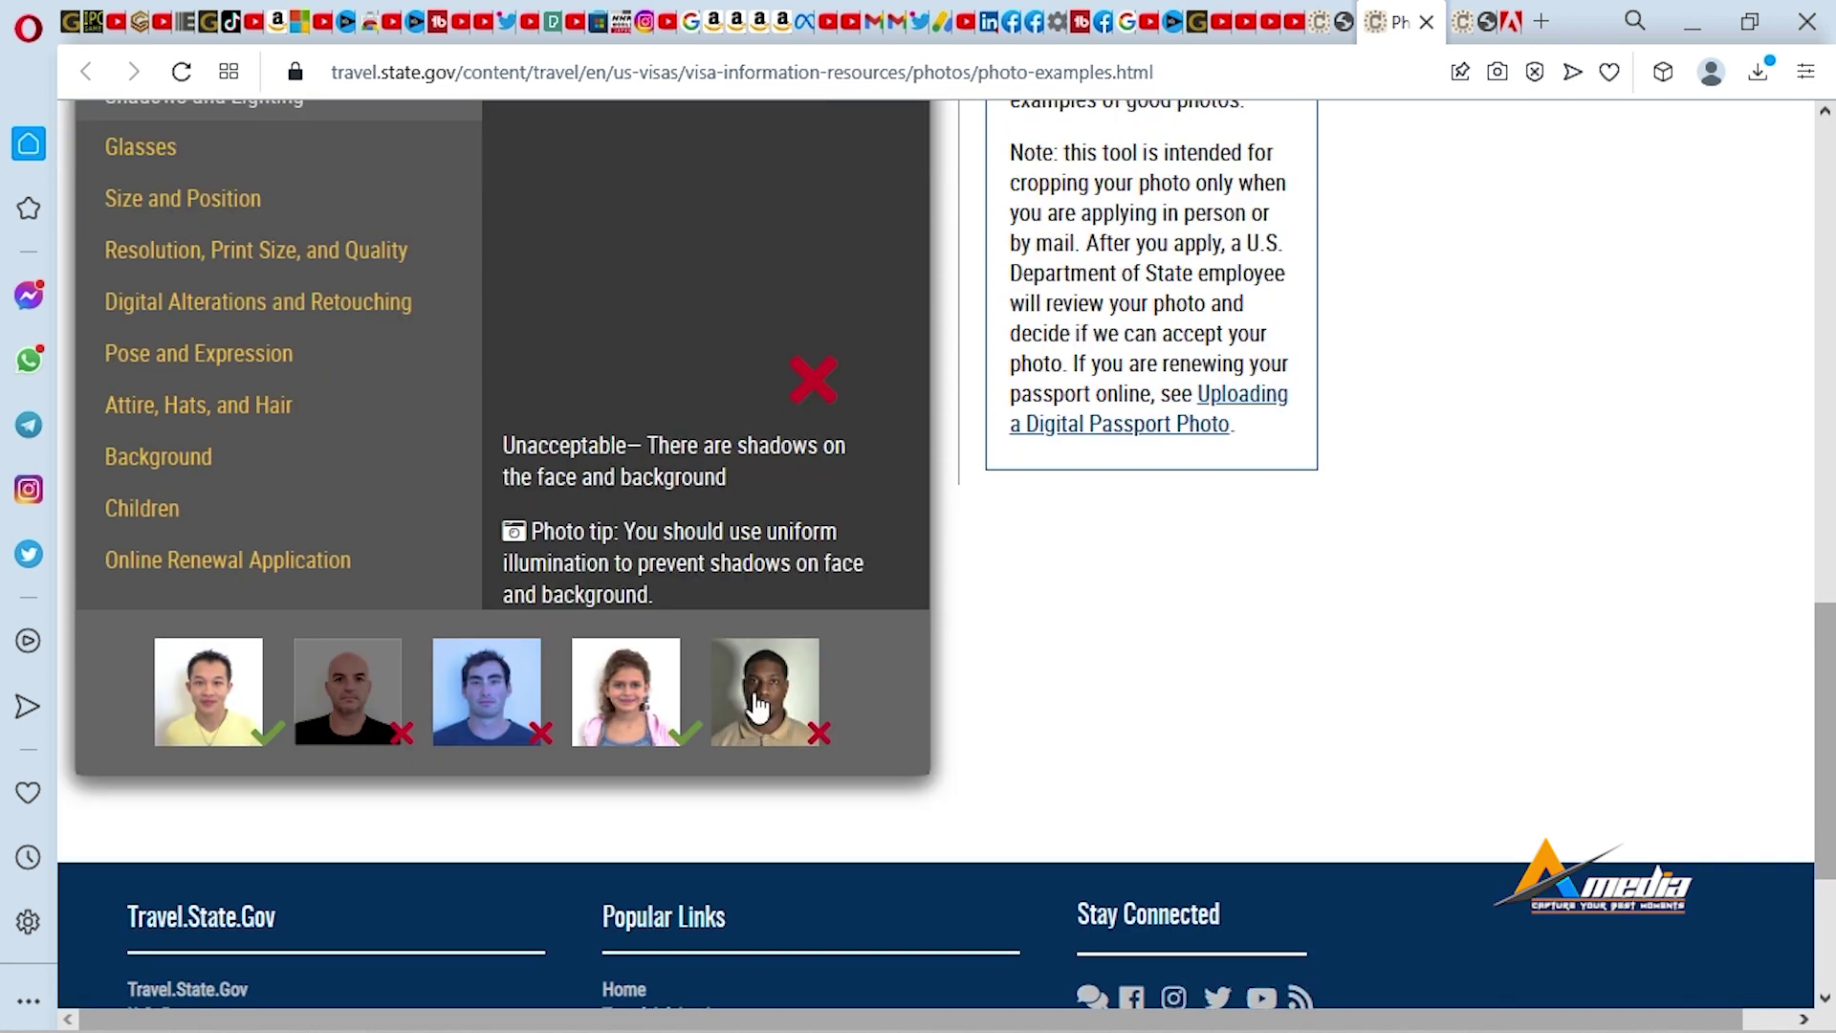
scroll(639, 318, "up", 1)
scroll(639, 319, "up", 1)
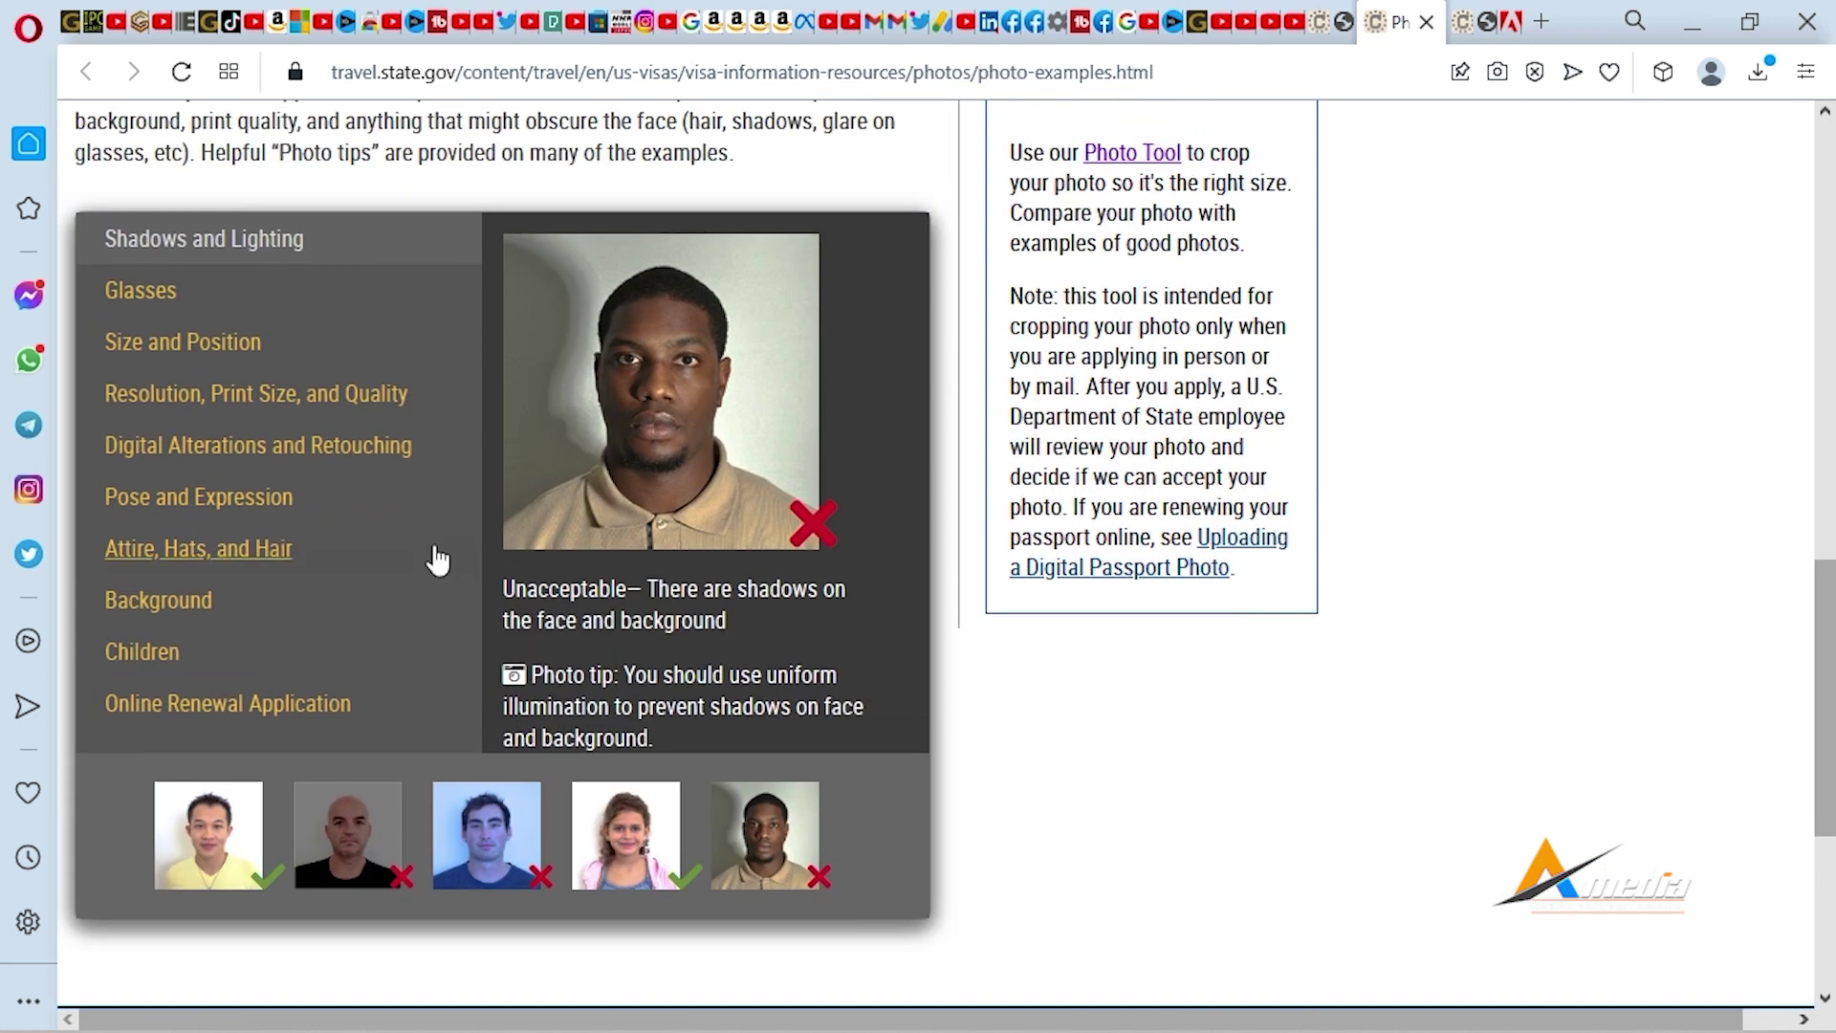
left_click(626, 836)
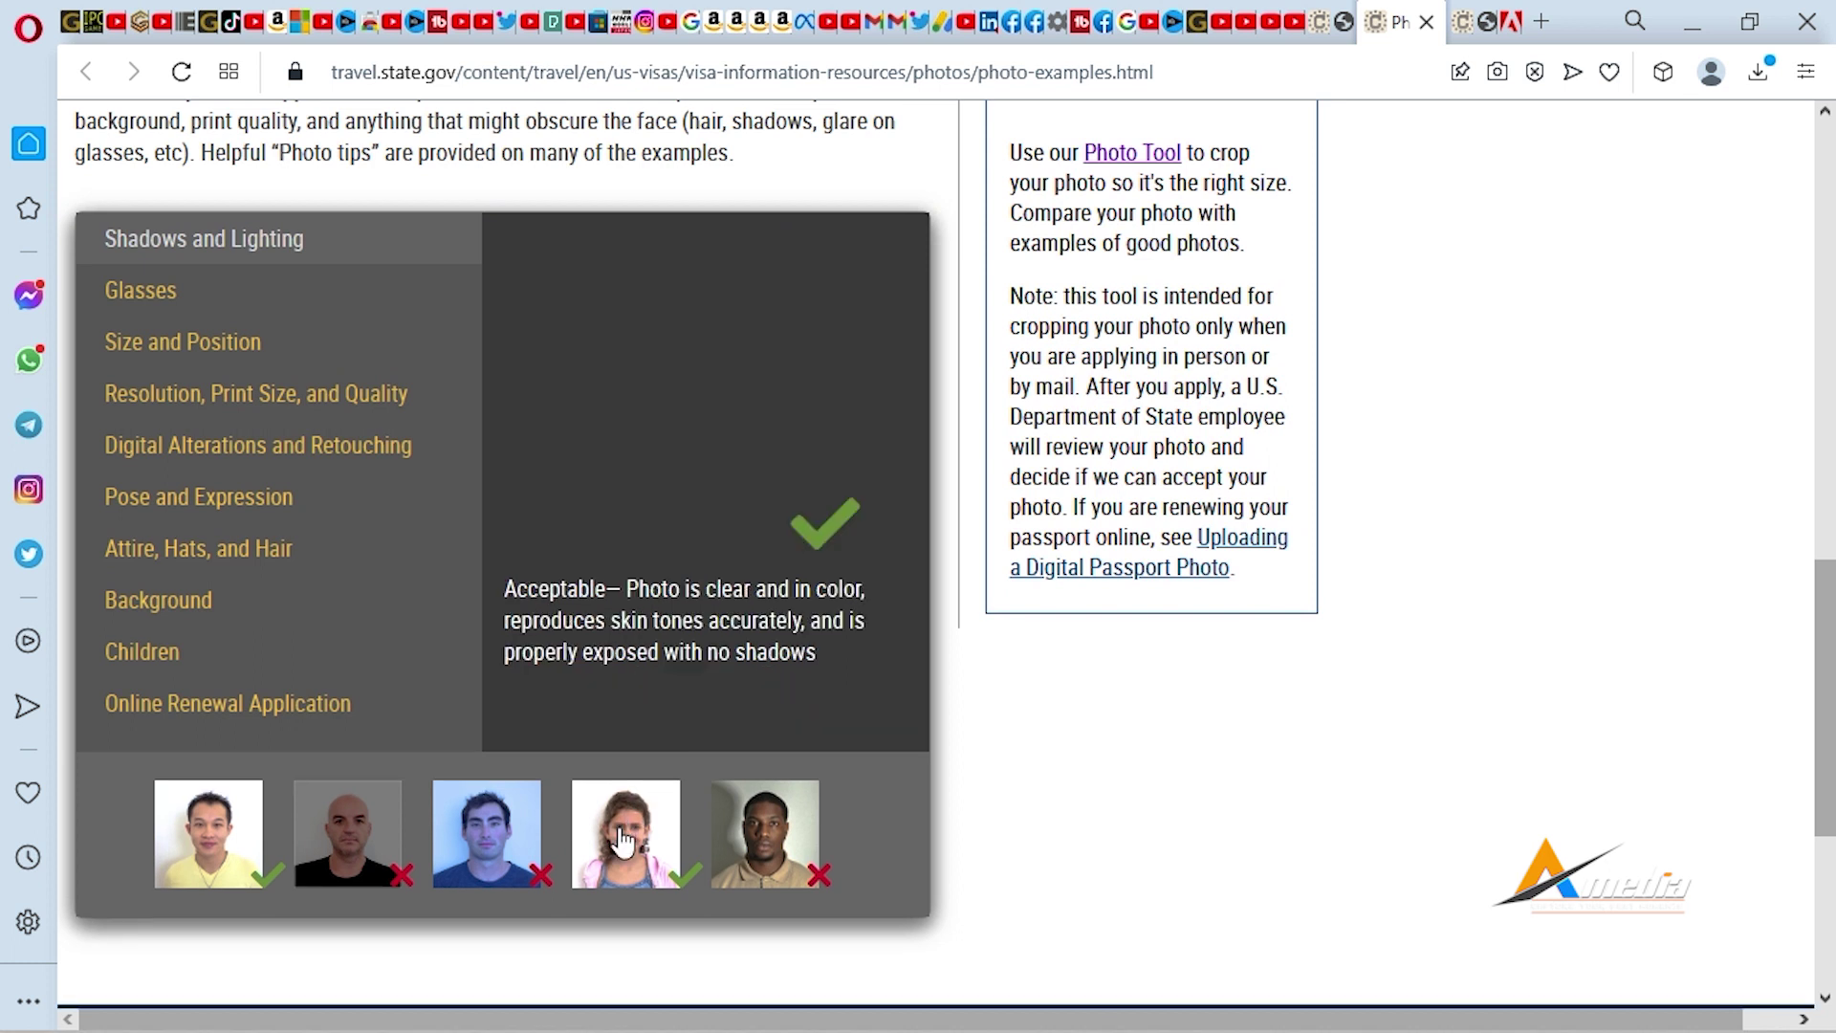
- Open the State Department Photo Tool and load the photo IMG_3357 into it
scroll(916, 646, "up", 5)
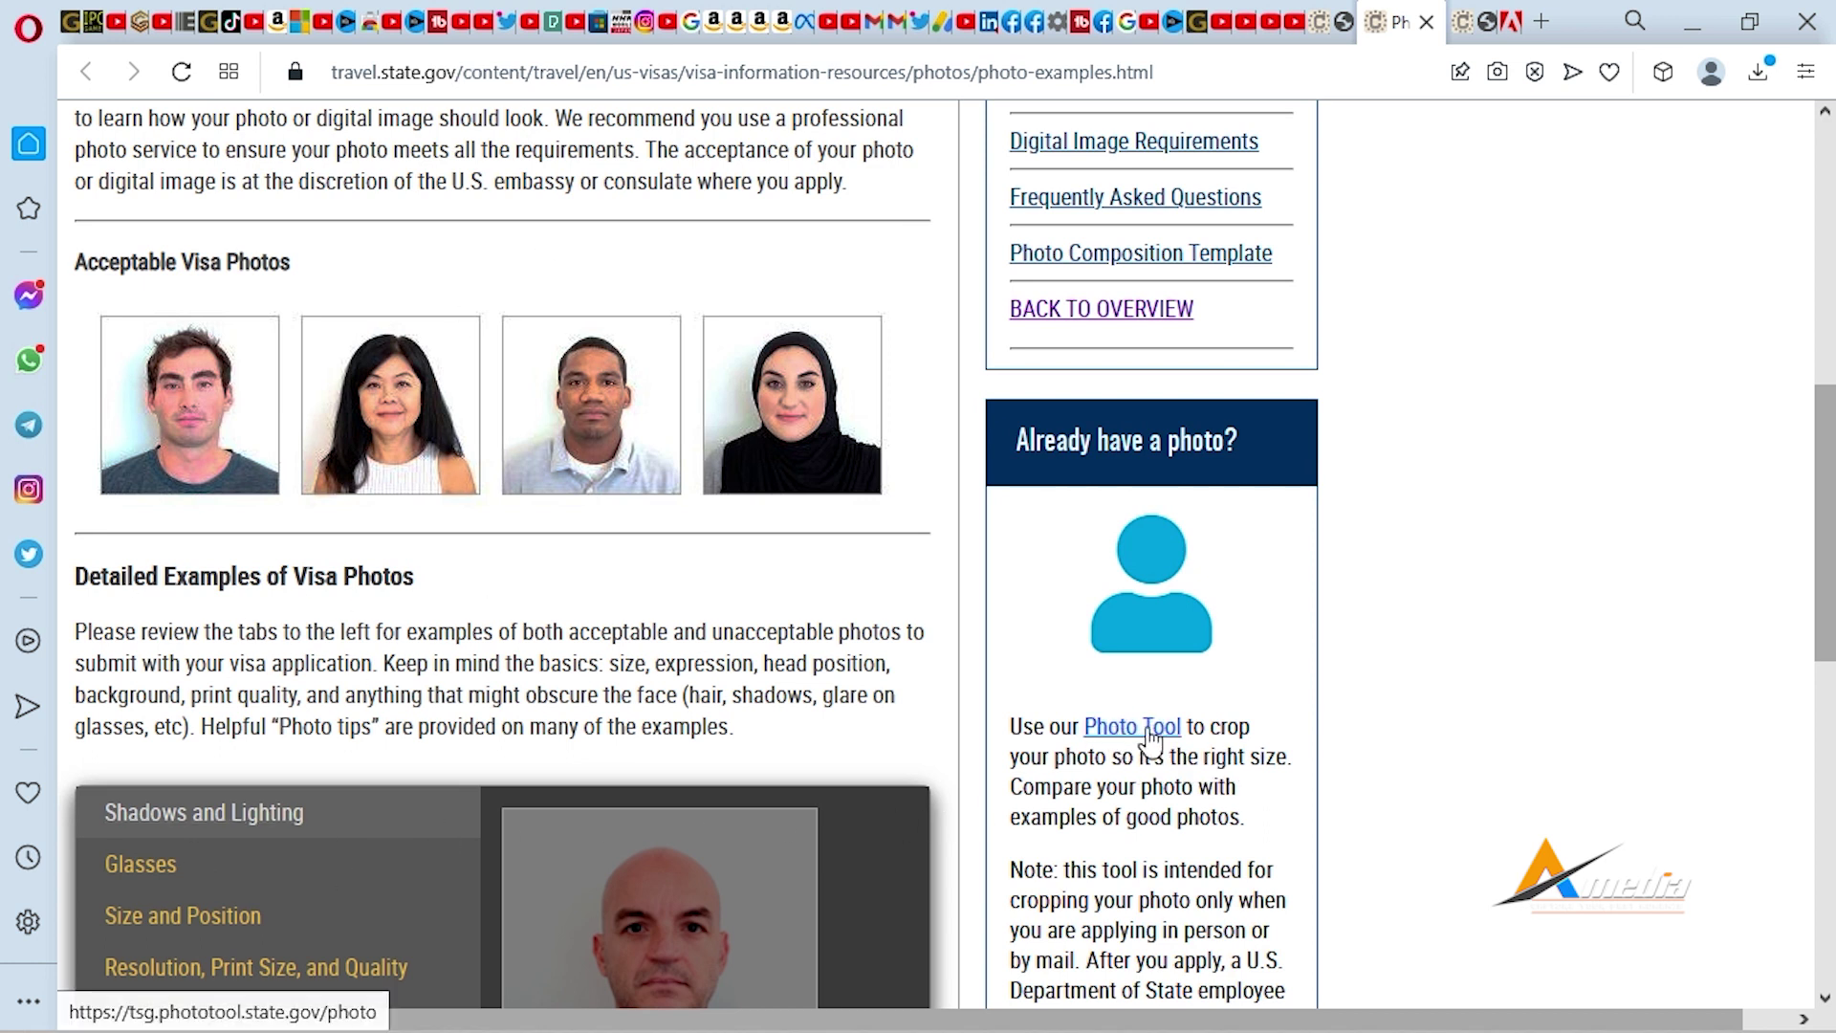
left_click(1156, 736)
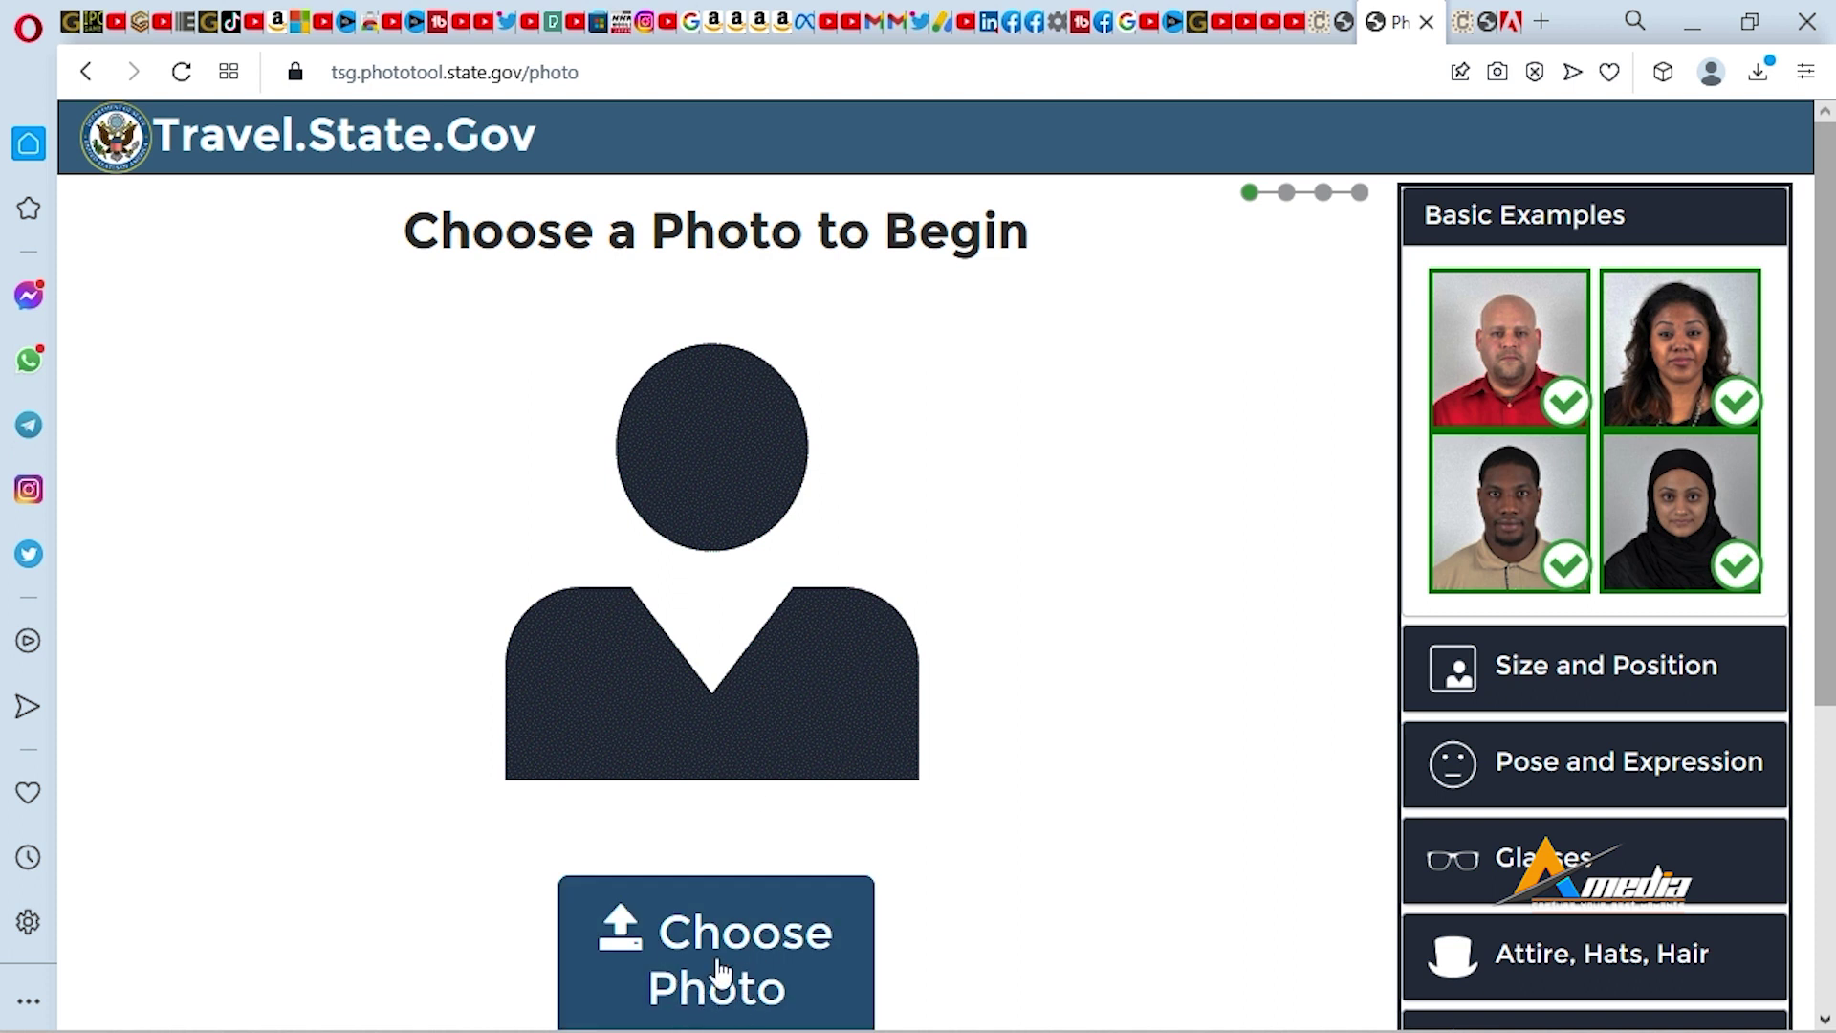
left_click(701, 950)
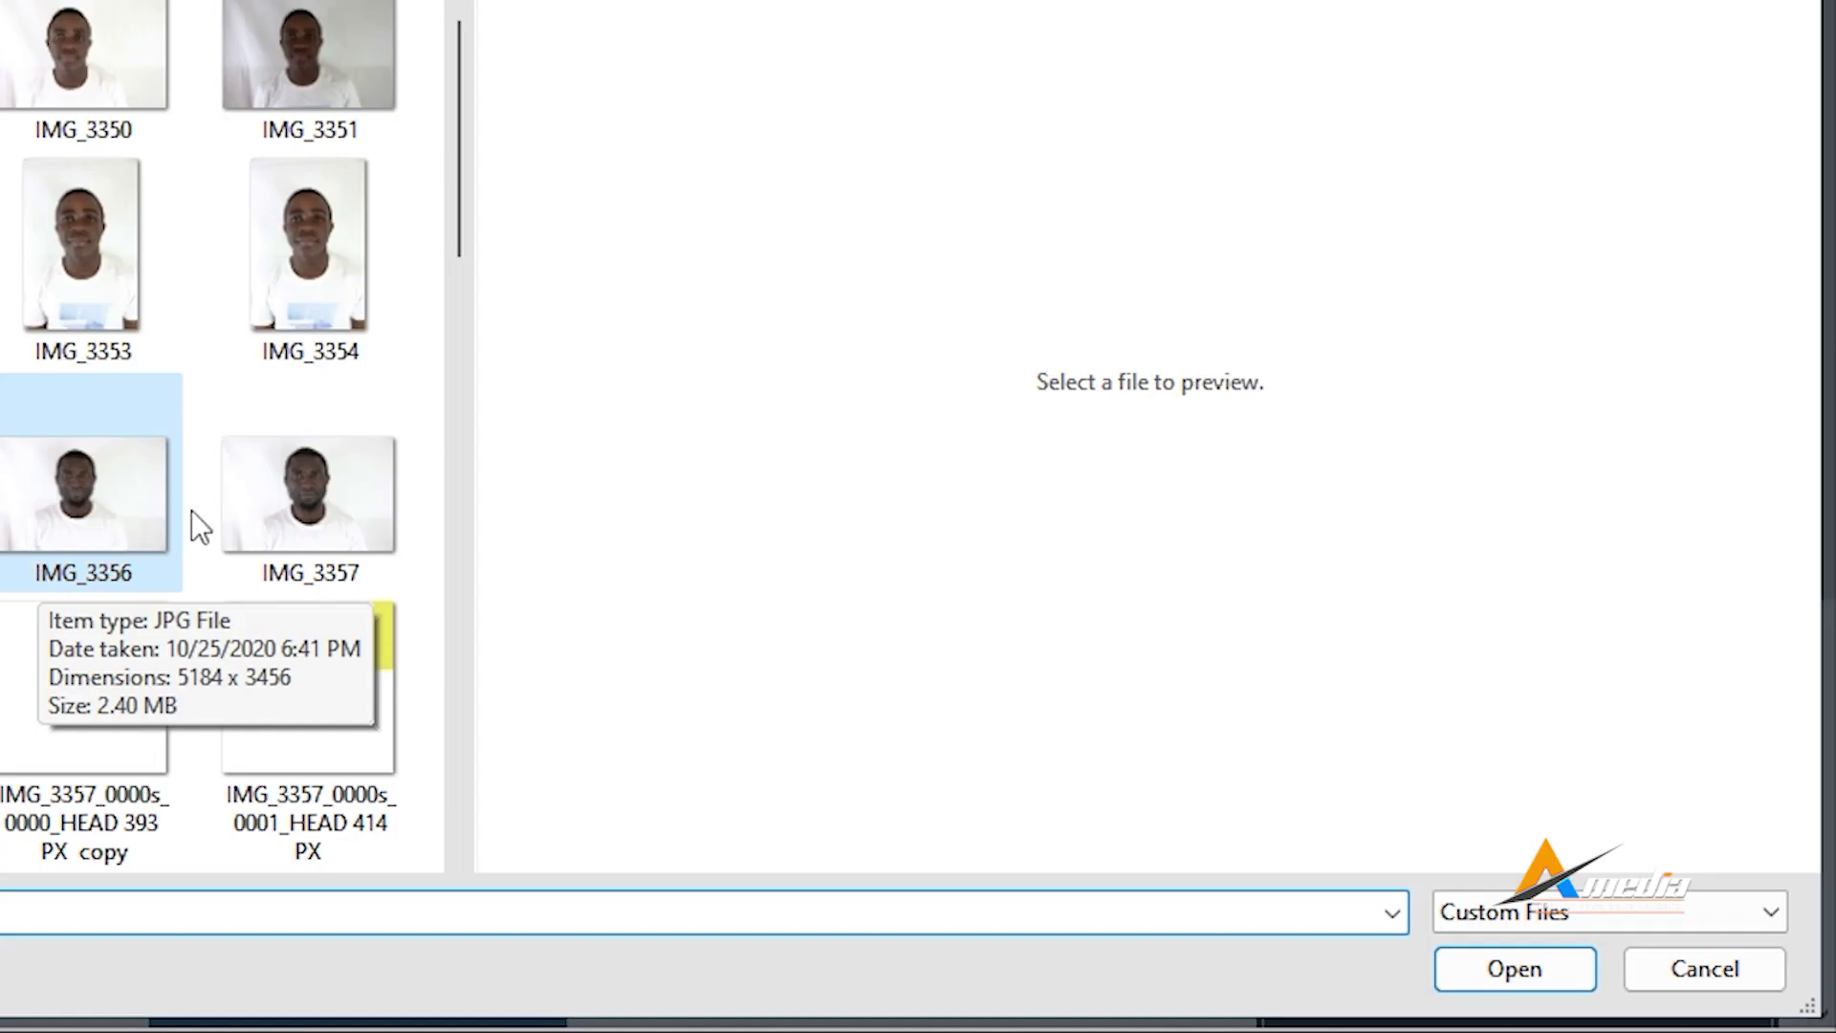
left_click(306, 493)
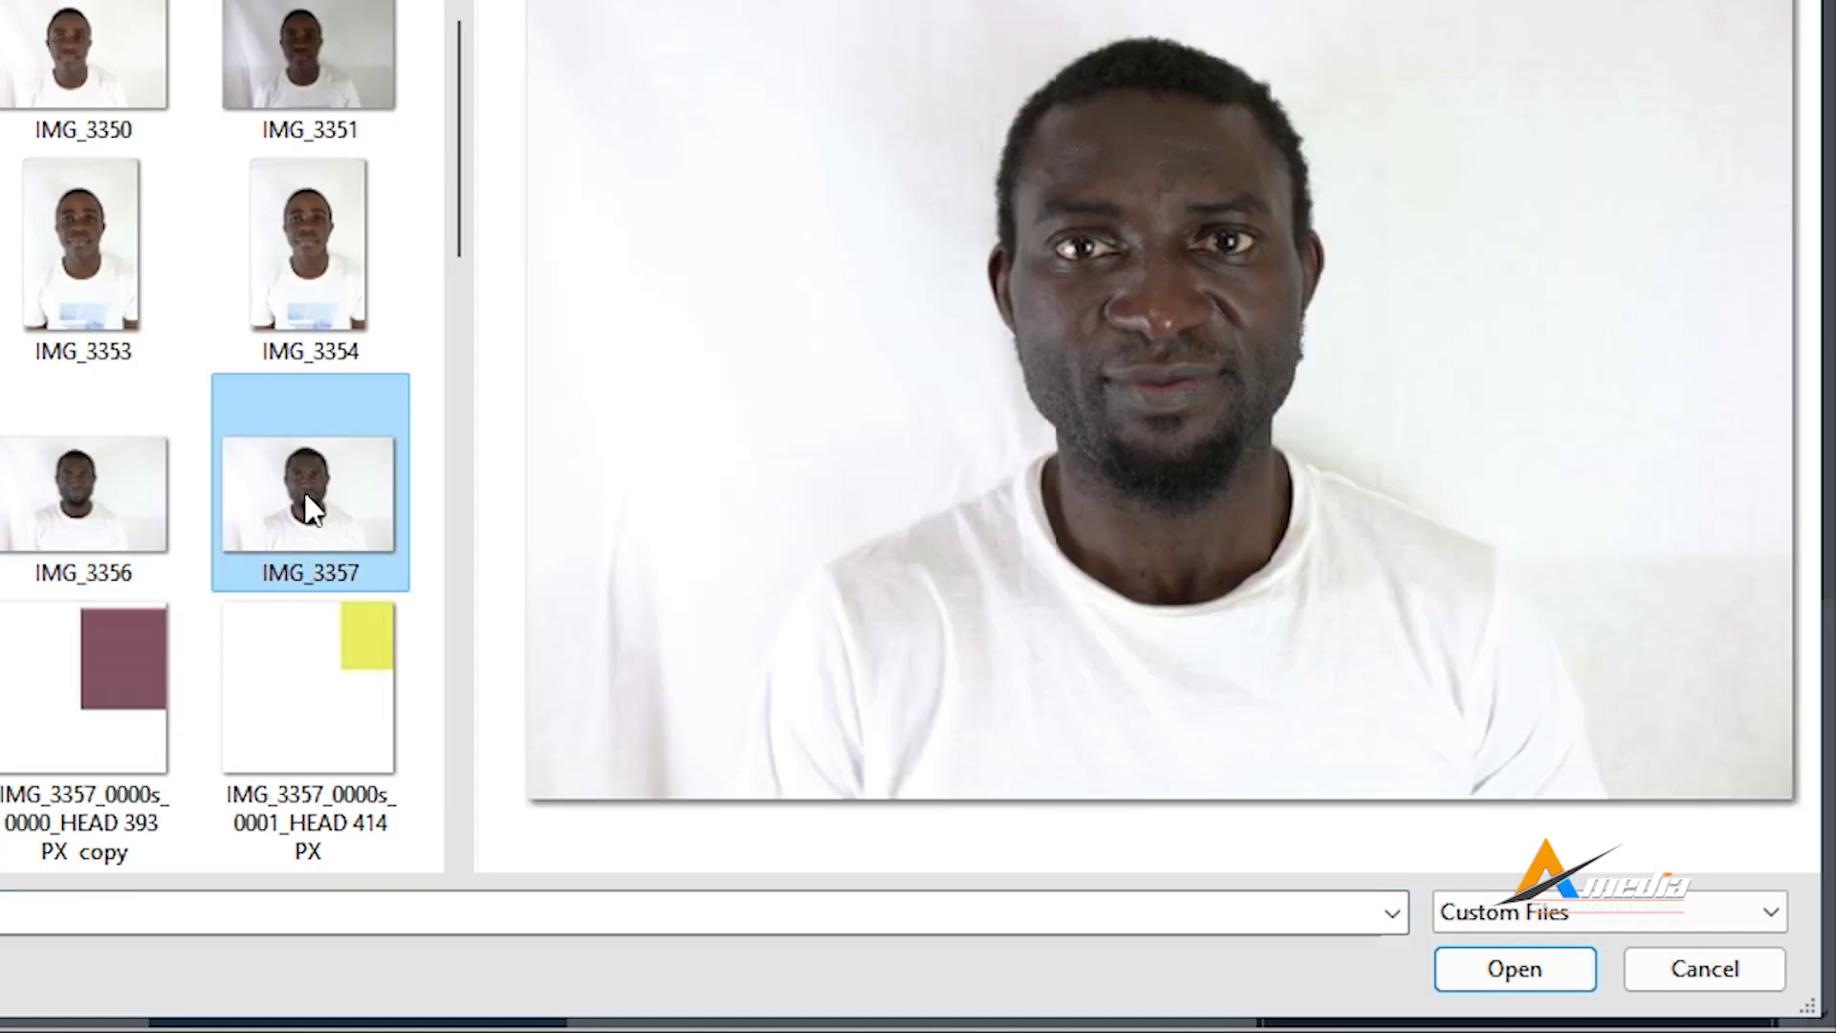
left_click(1521, 969)
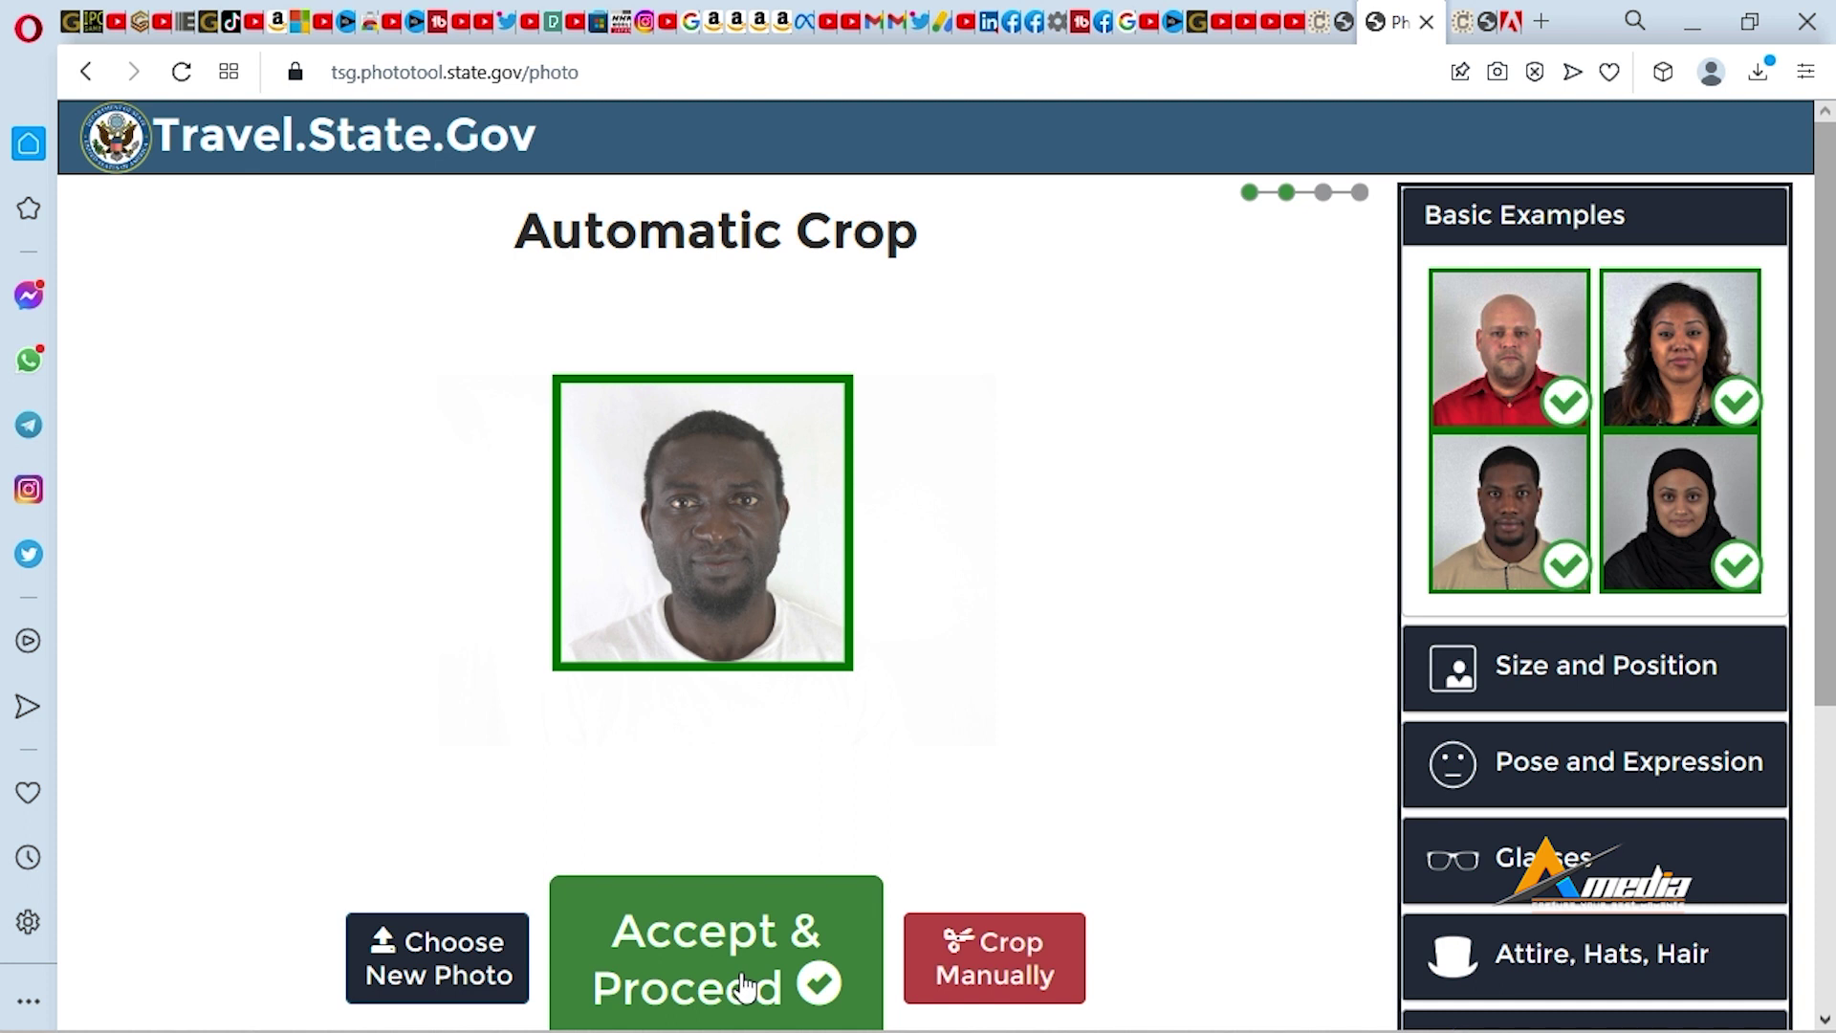
- Accept the automatic crop of the photo and download the cropped image
scroll(746, 985, "down", 1)
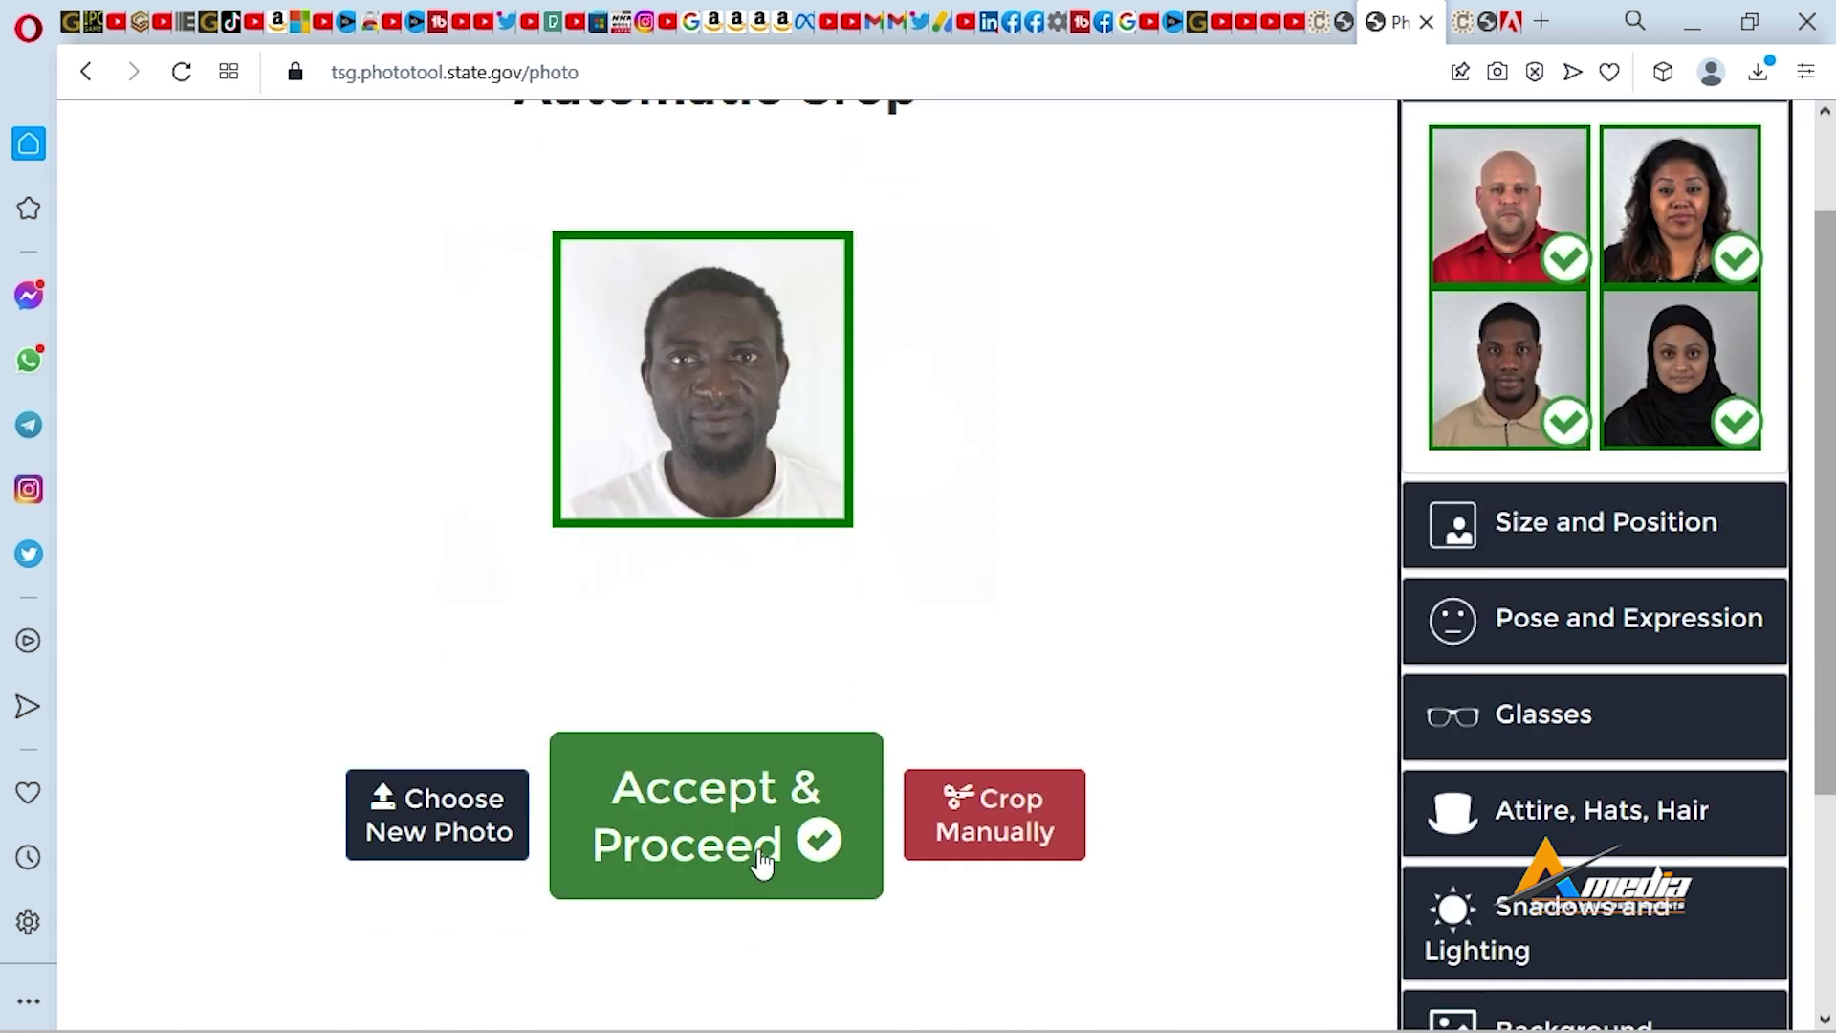
left_click(773, 839)
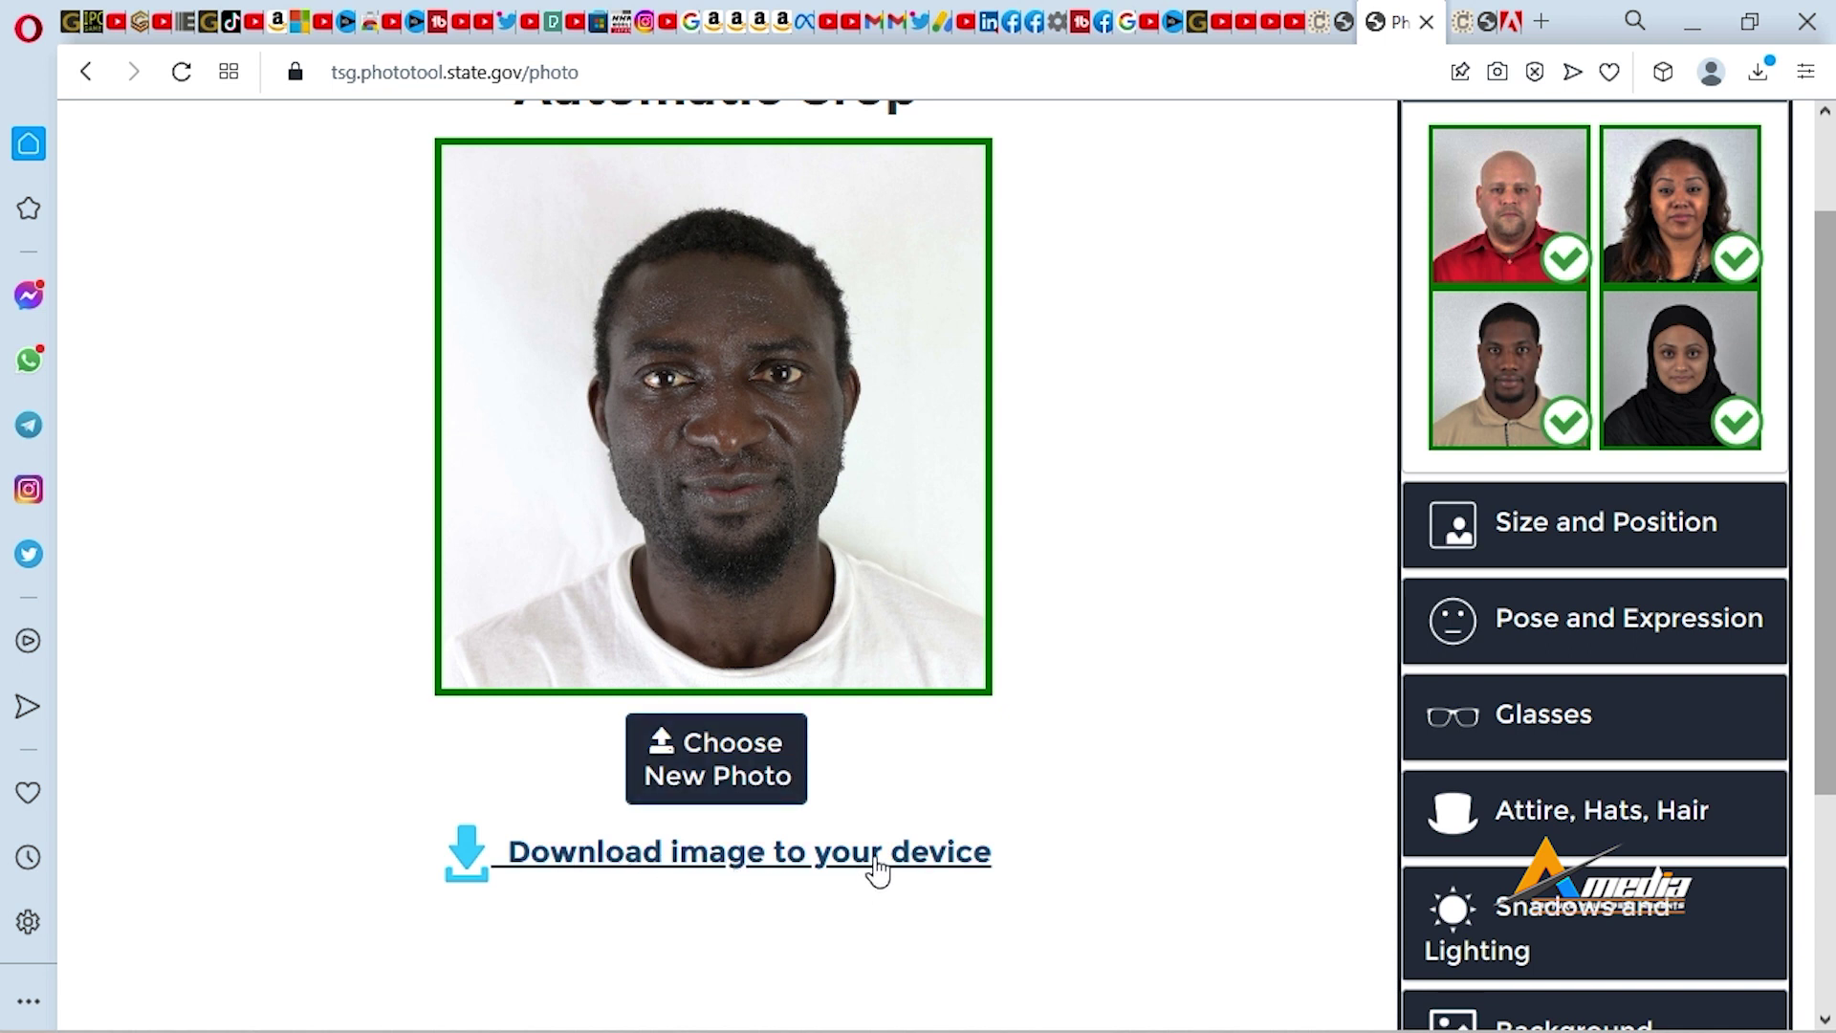
left_click(878, 872)
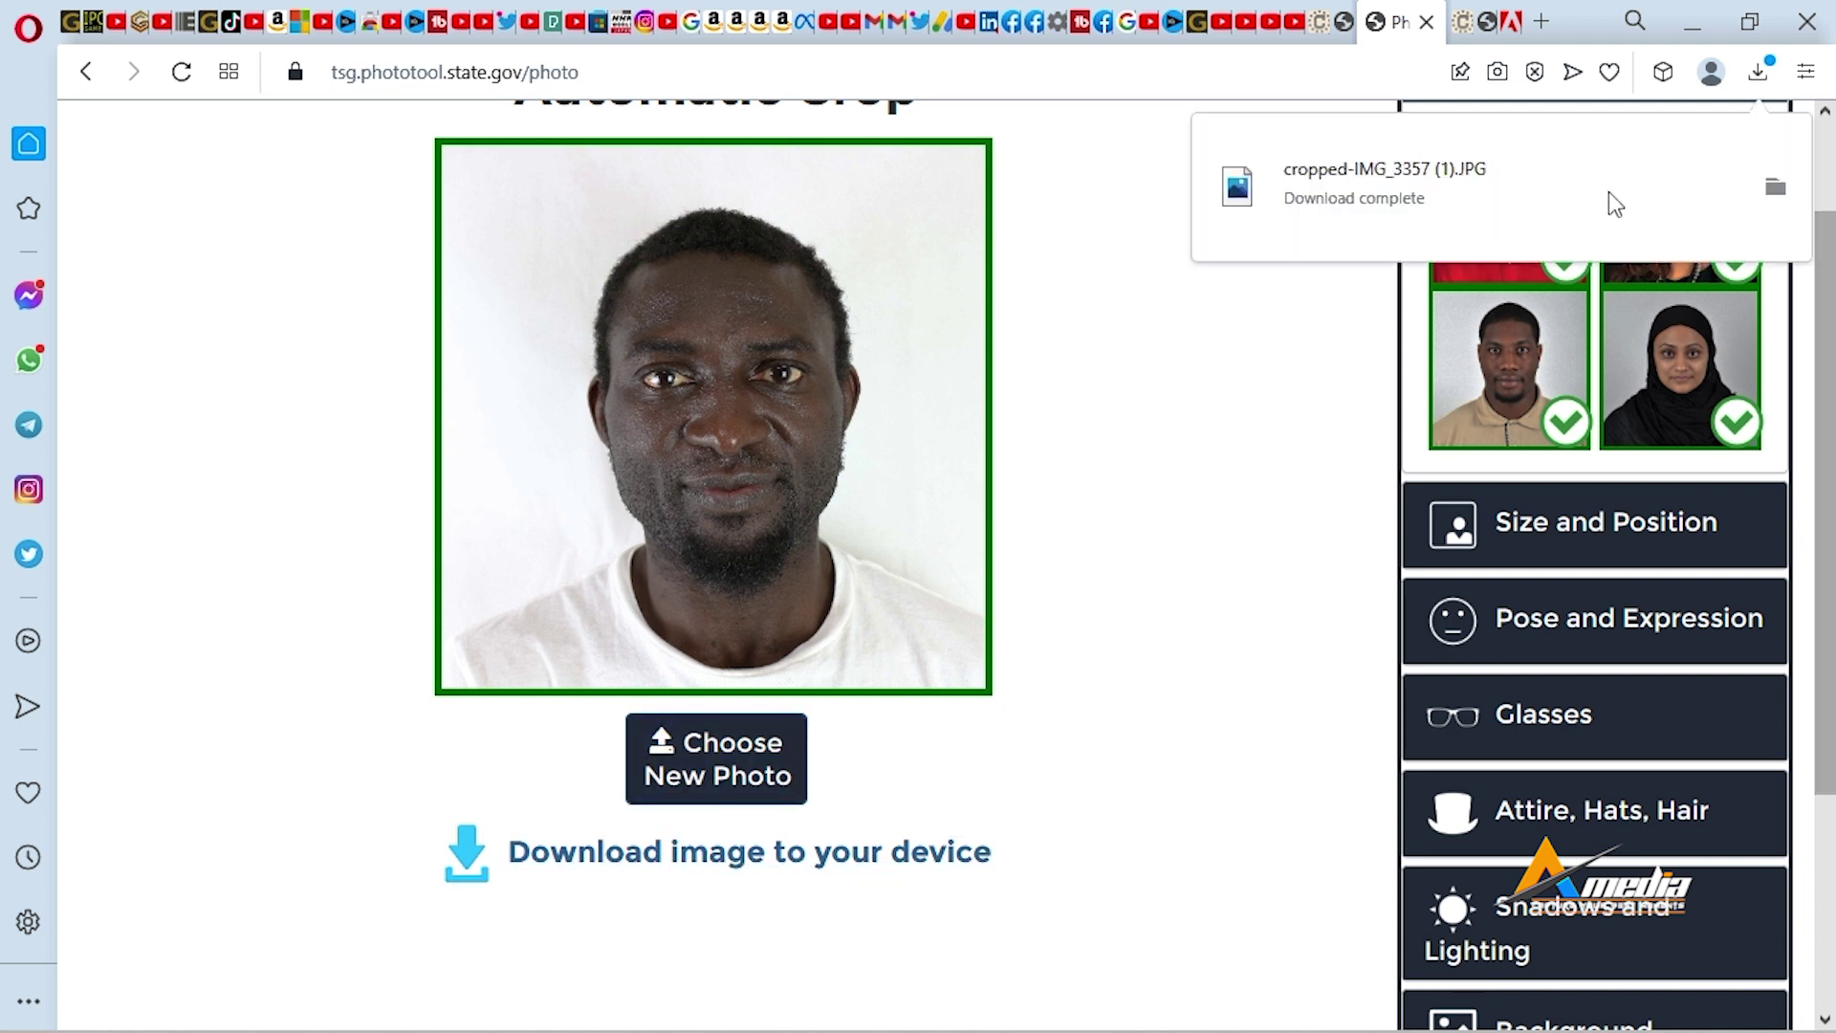
- Show the downloaded image in its folder, view cropped-IMG_3357 (1) at full size, and close the viewer
left_click(1775, 189)
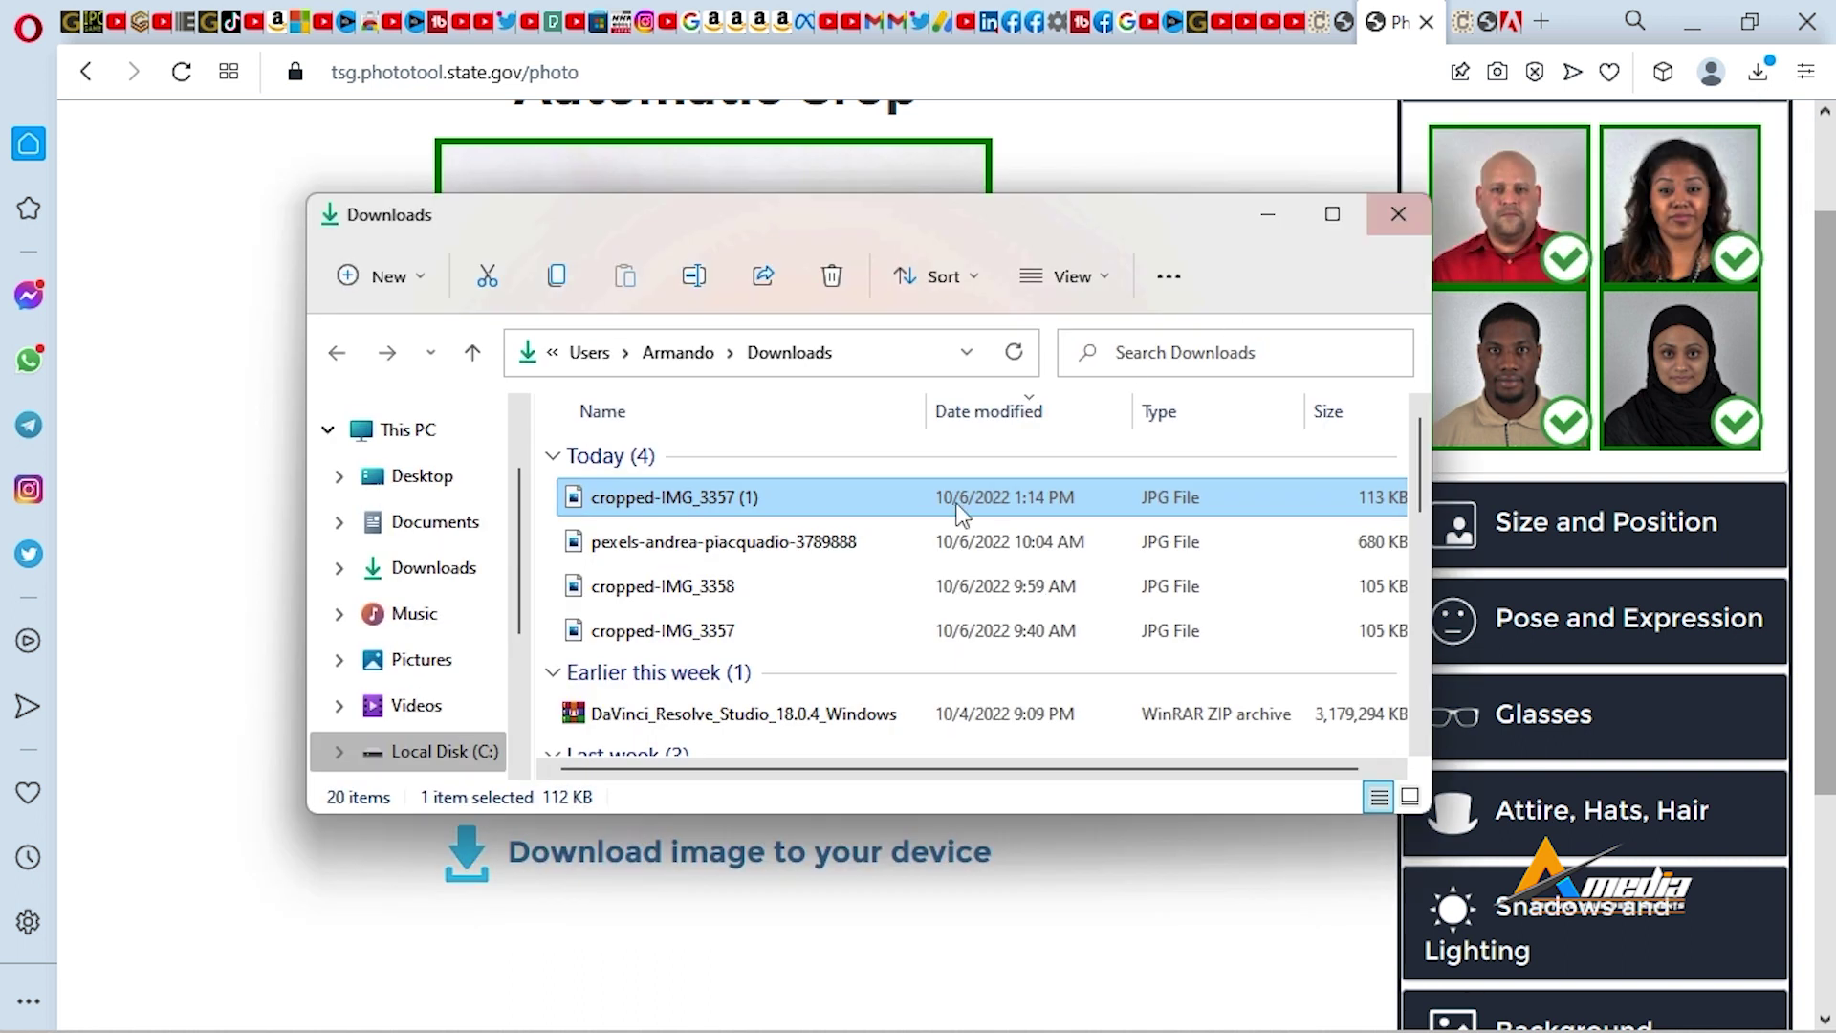
double_click(667, 498)
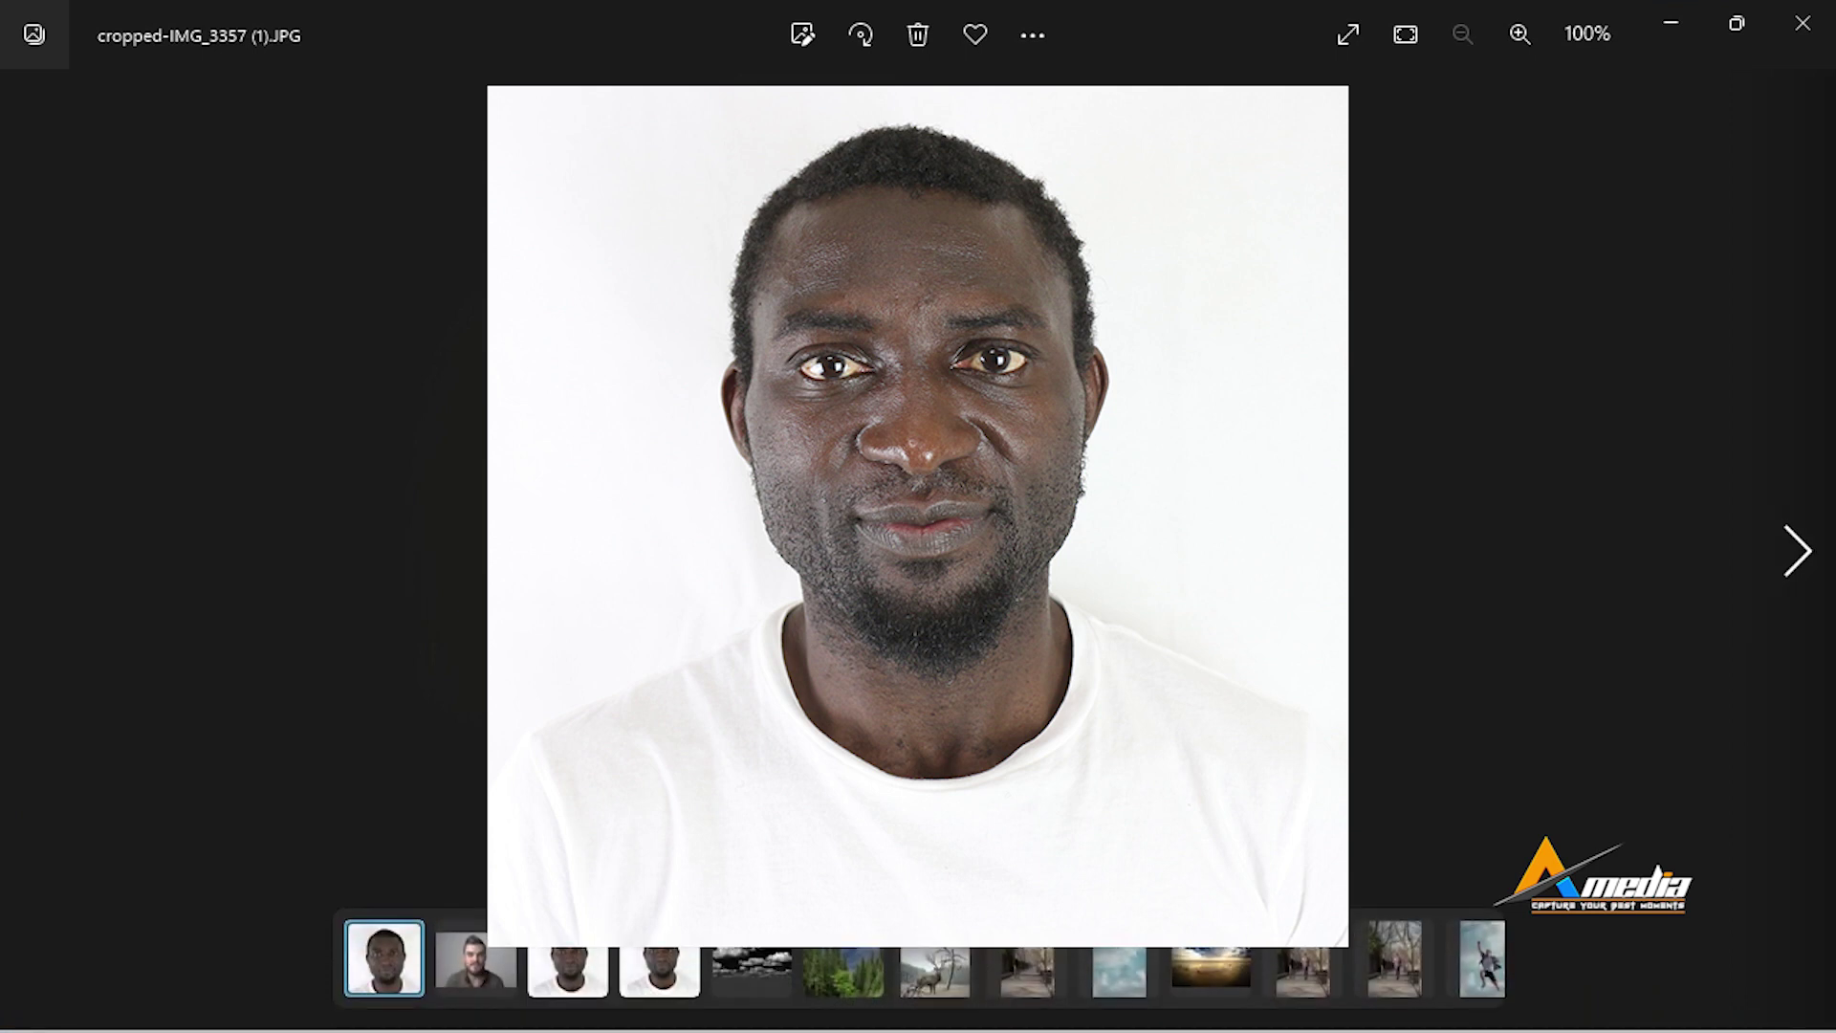
left_click(1803, 23)
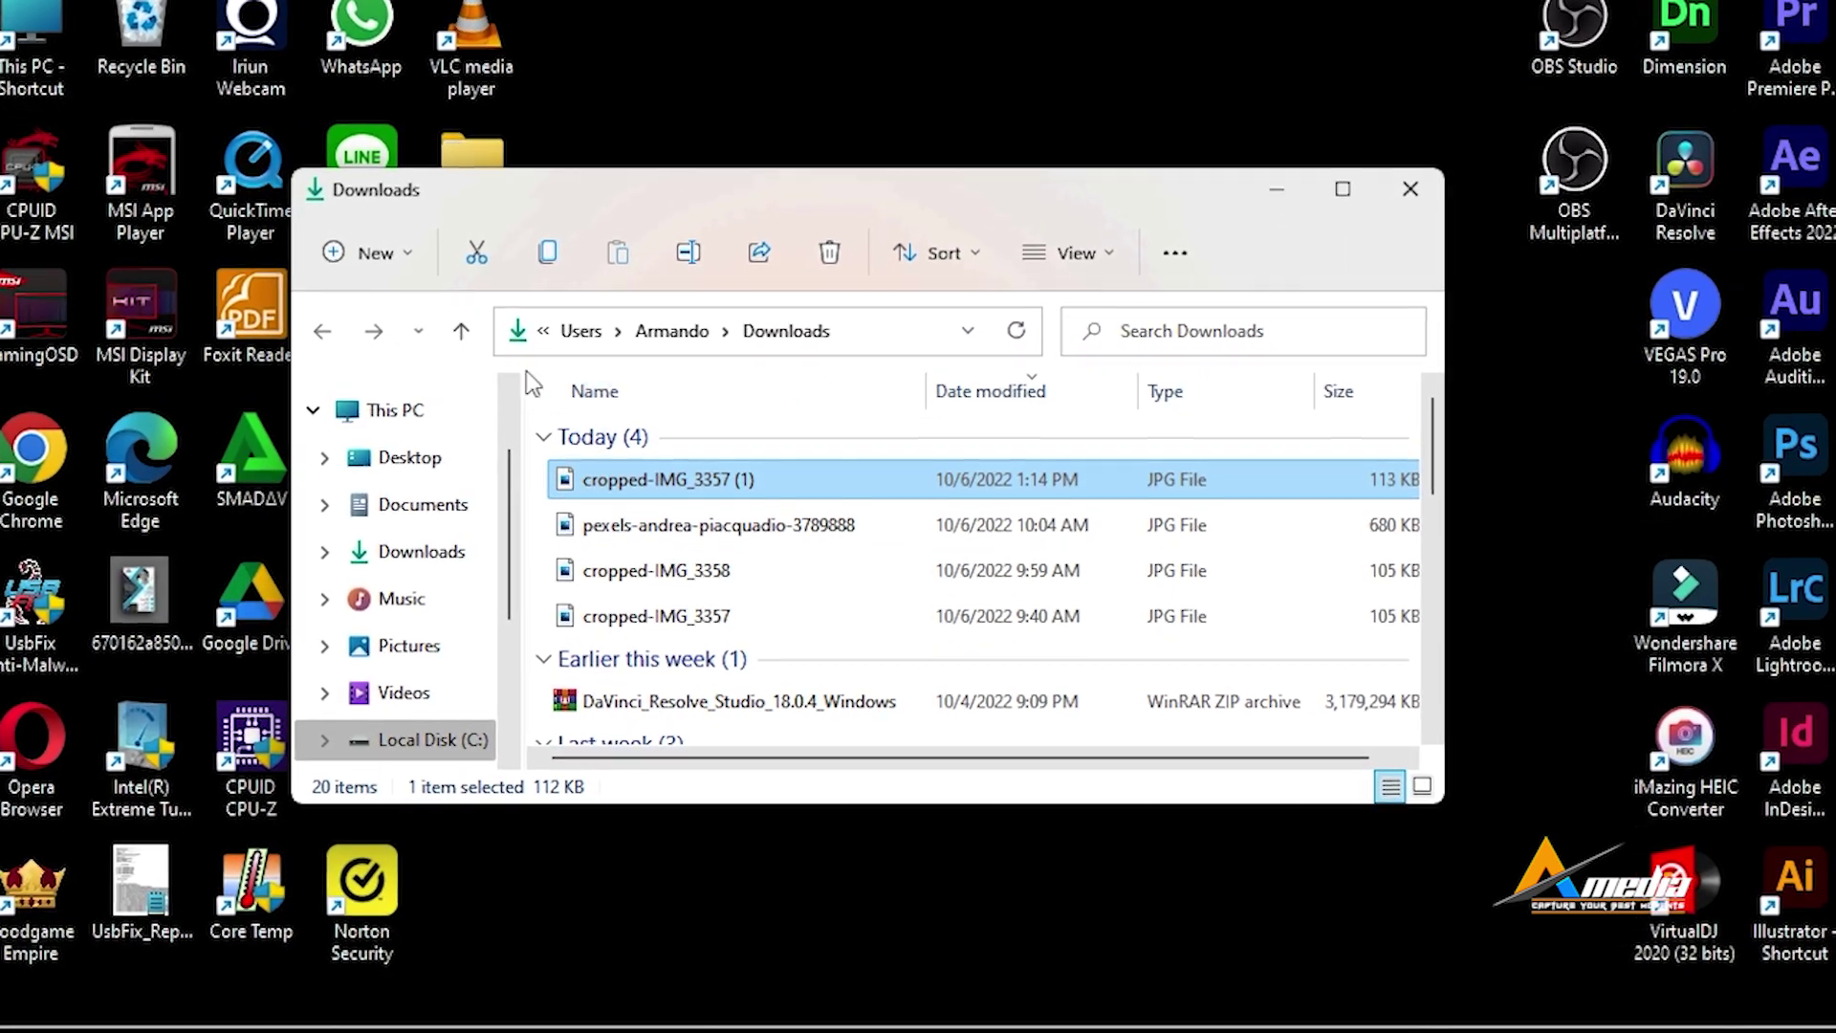
- Check the dimensions, resolution and bit depth in the detailed properties of cropped-IMG_3357 (1), then close them
right_click(679, 482)
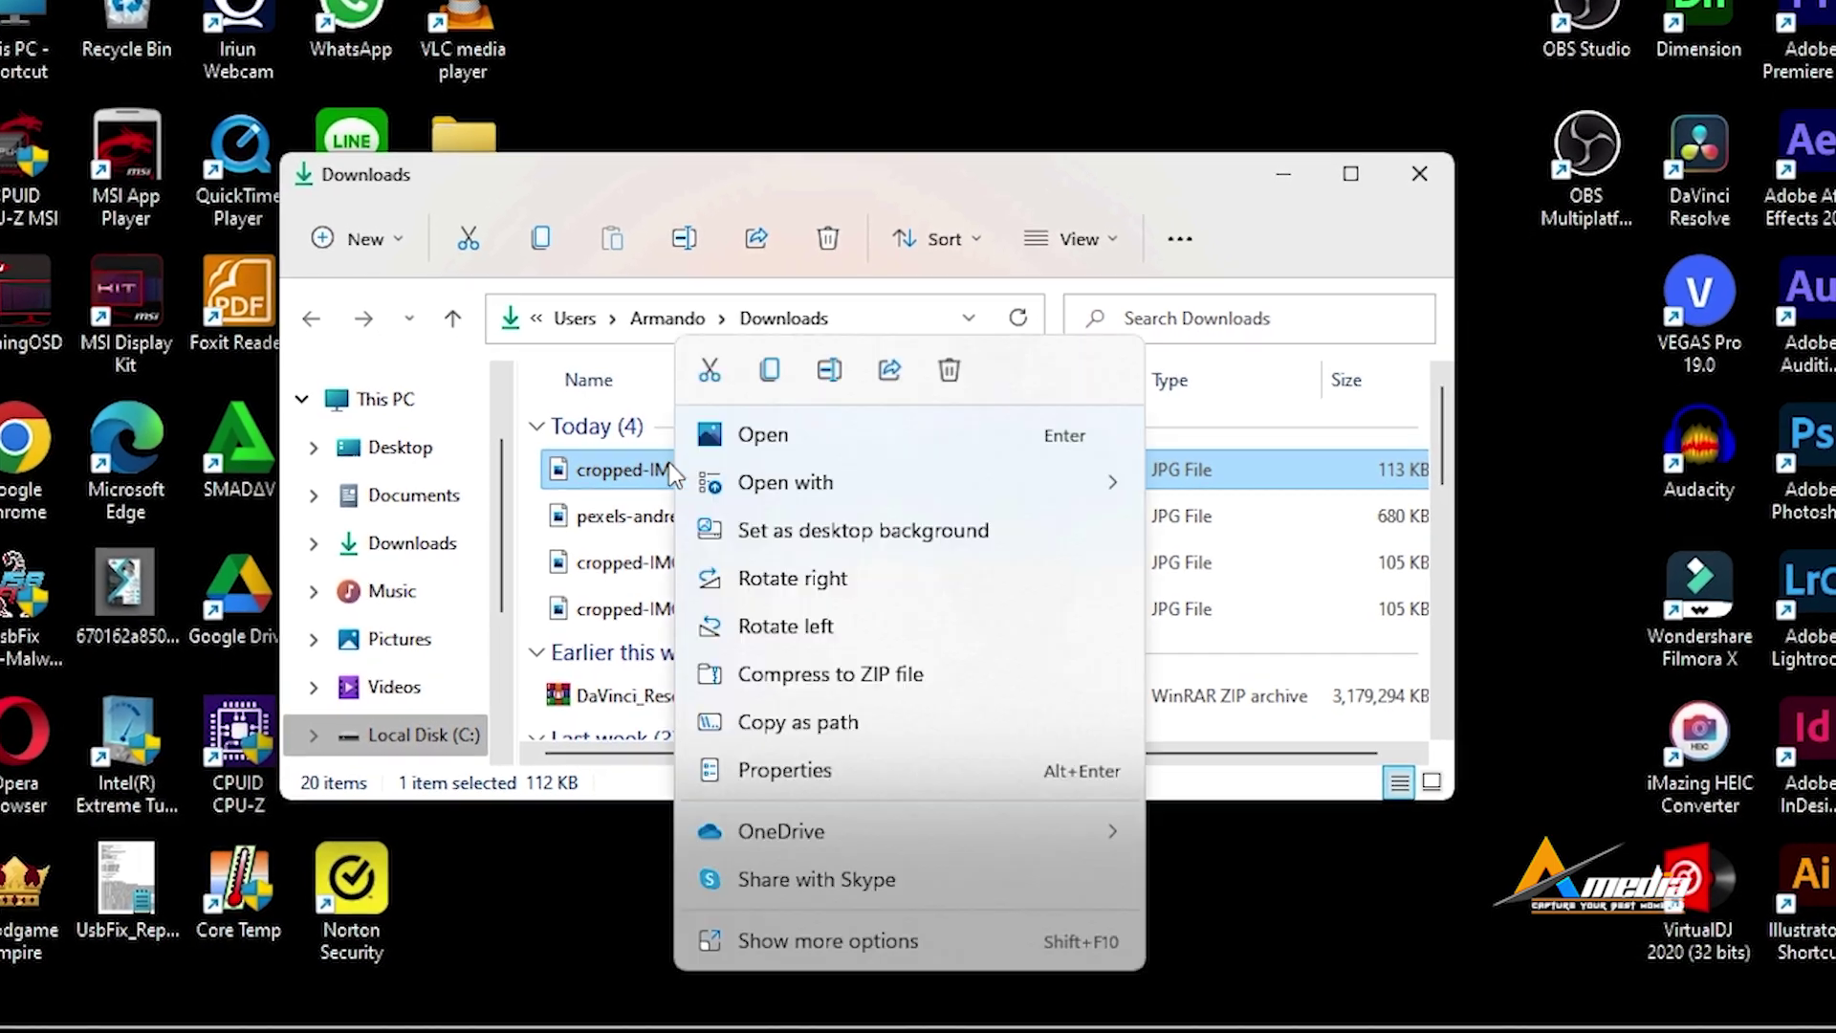
left_click(779, 985)
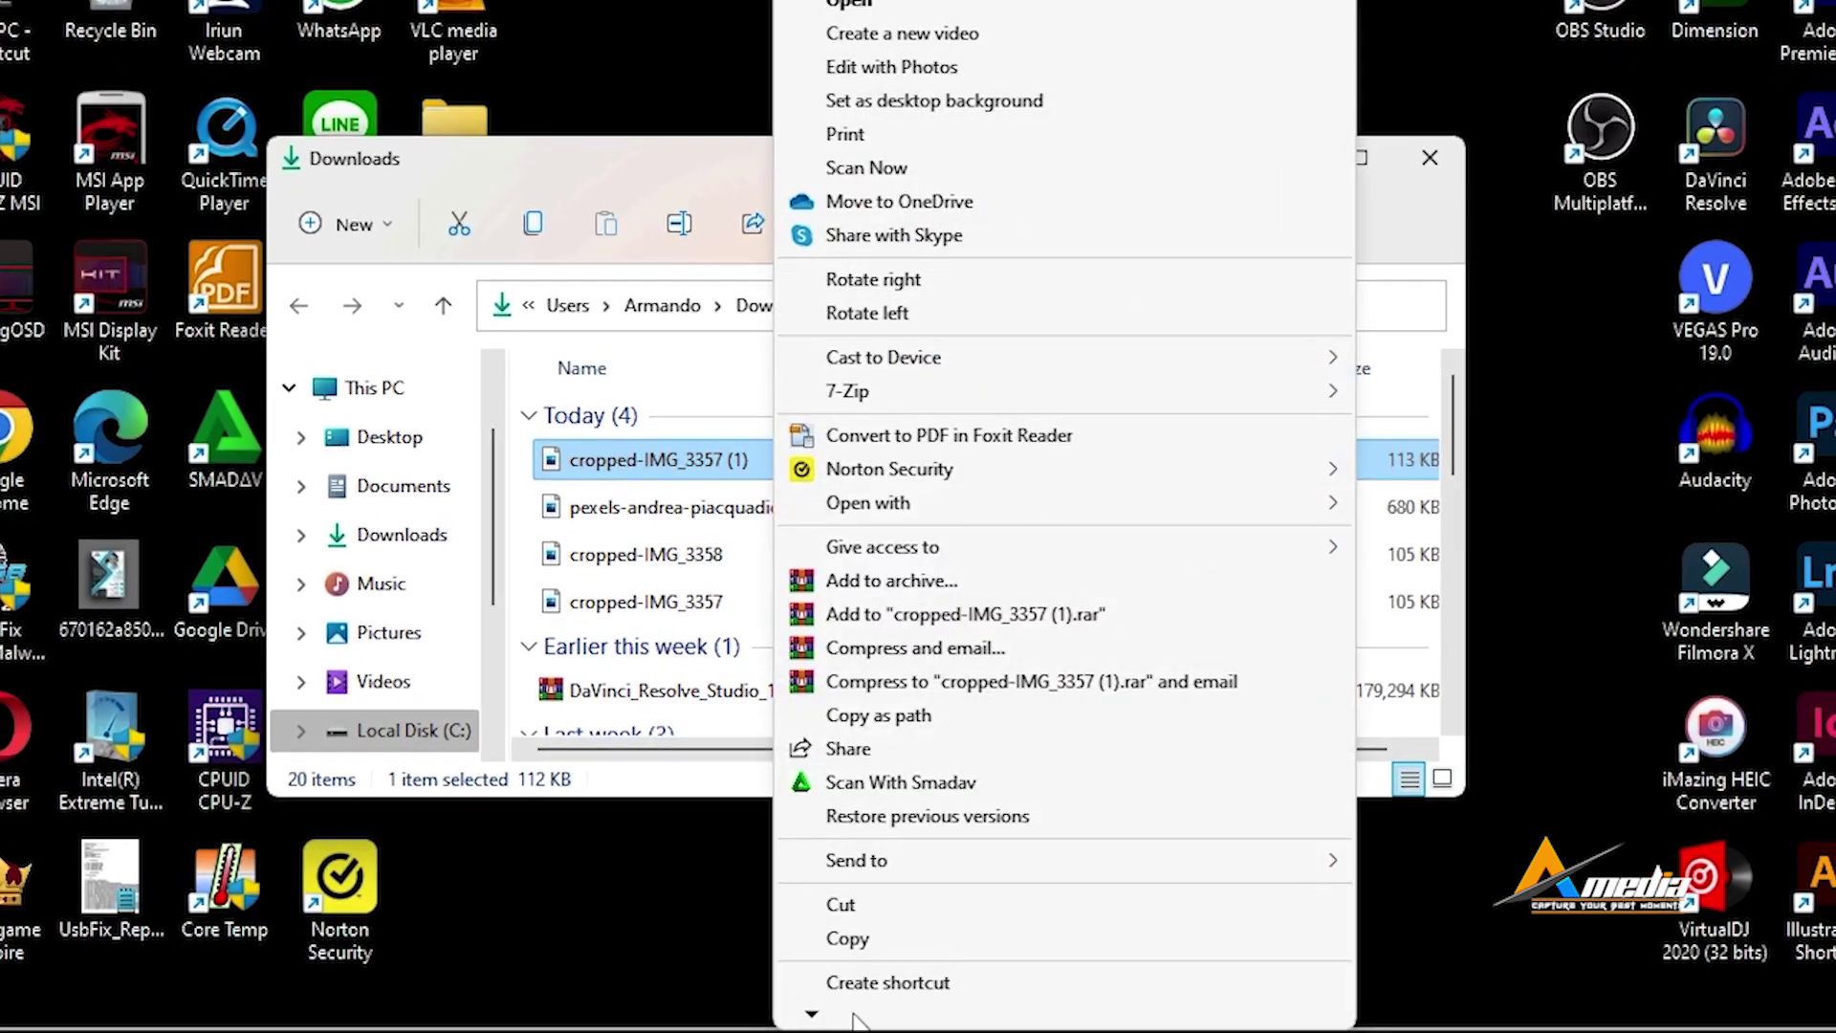
mouse_move(856, 1018)
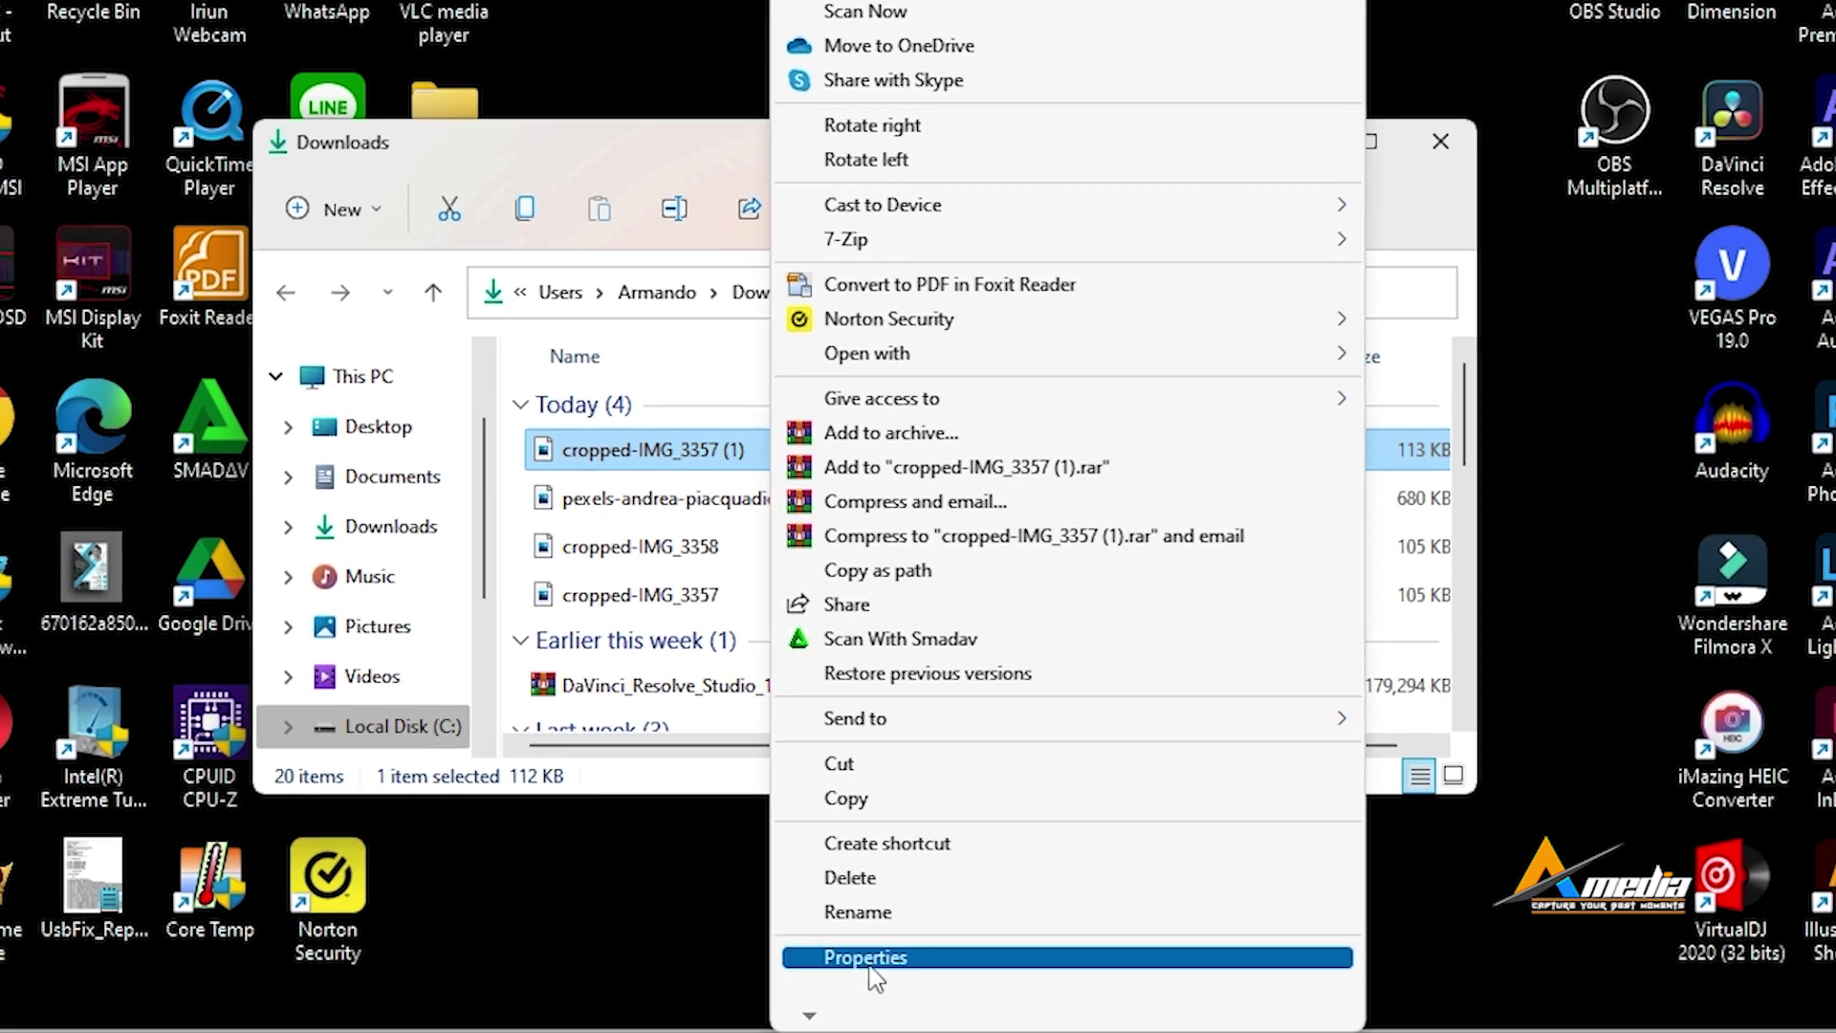
left_click(869, 960)
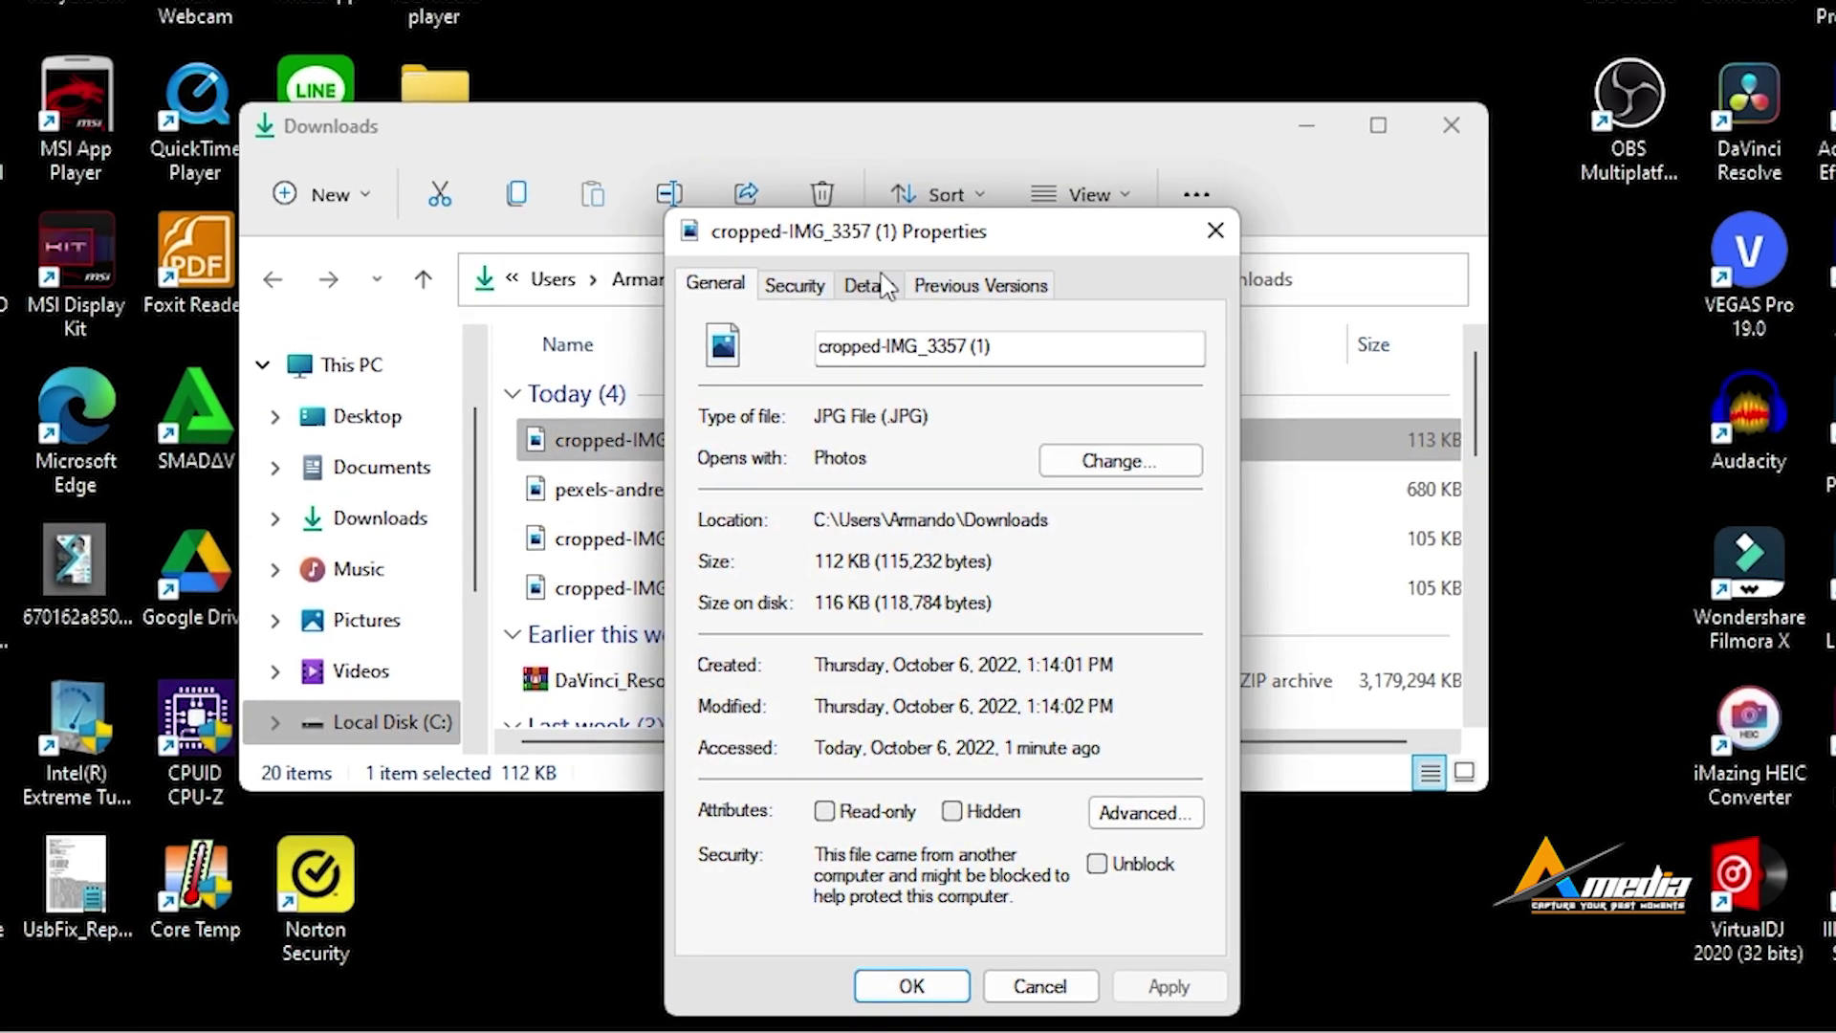
left_click(867, 285)
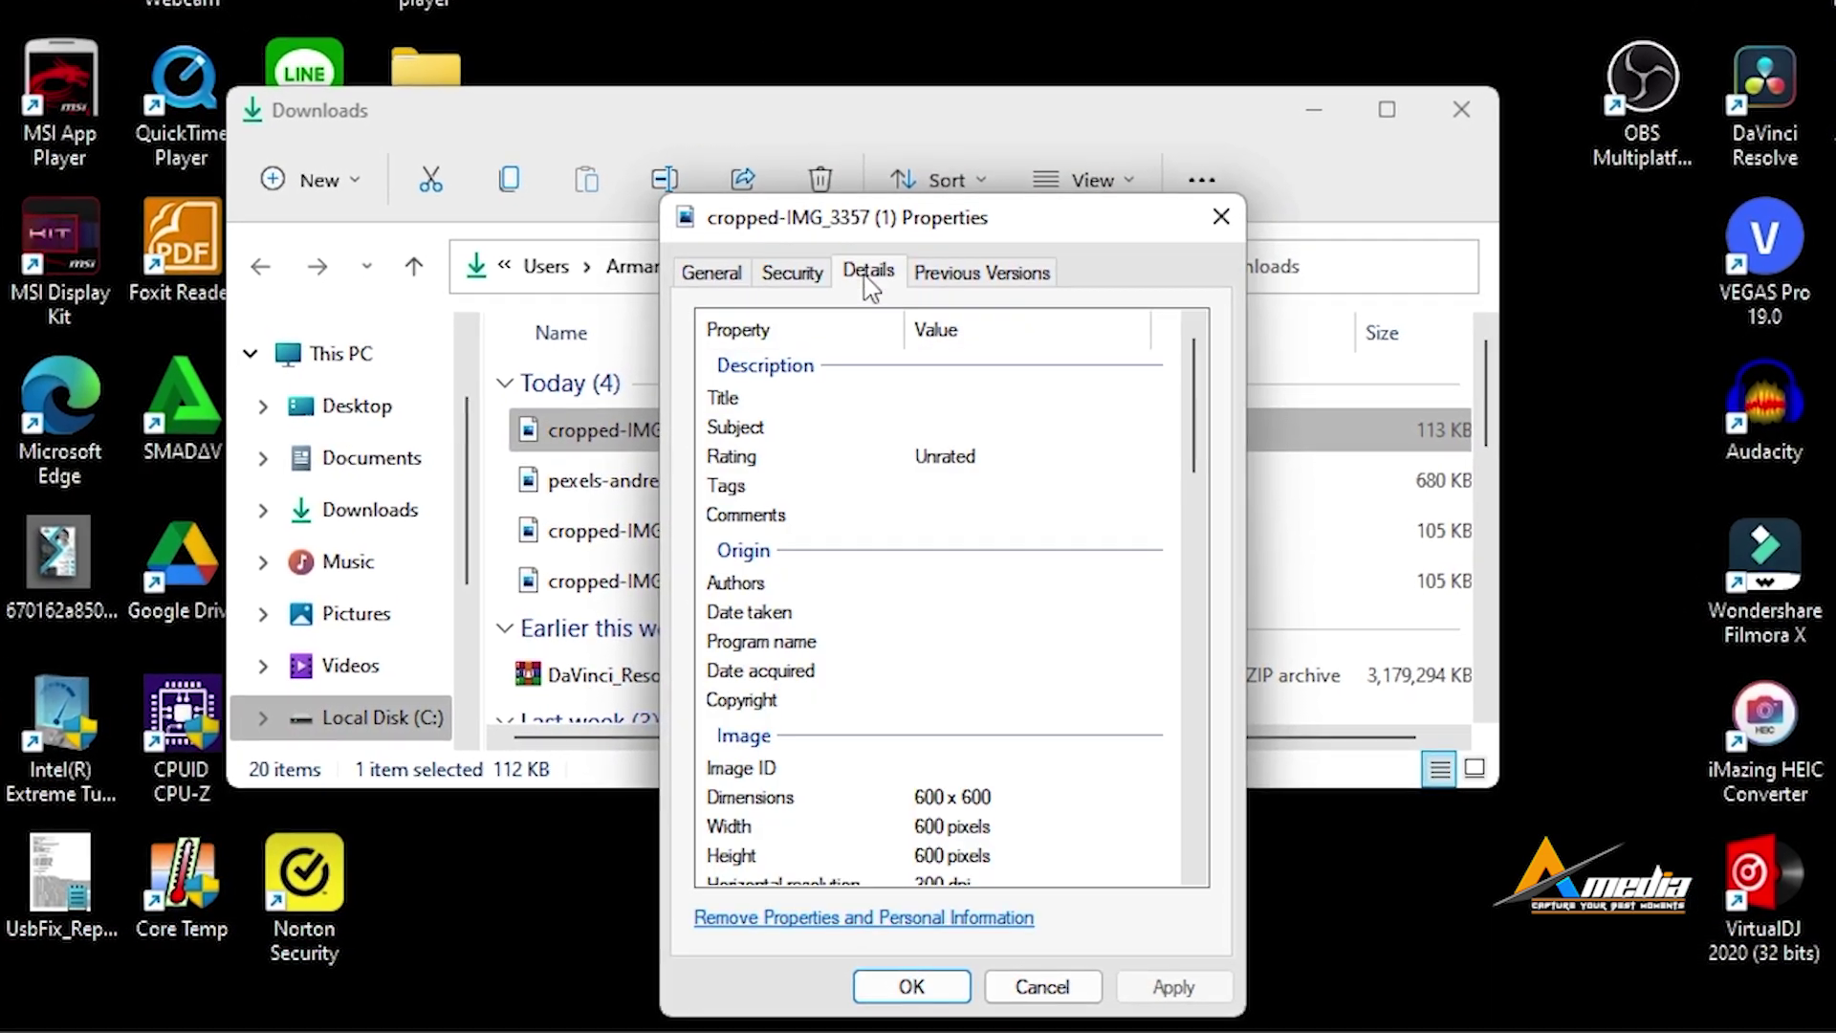
scroll(947, 631, "down", 1)
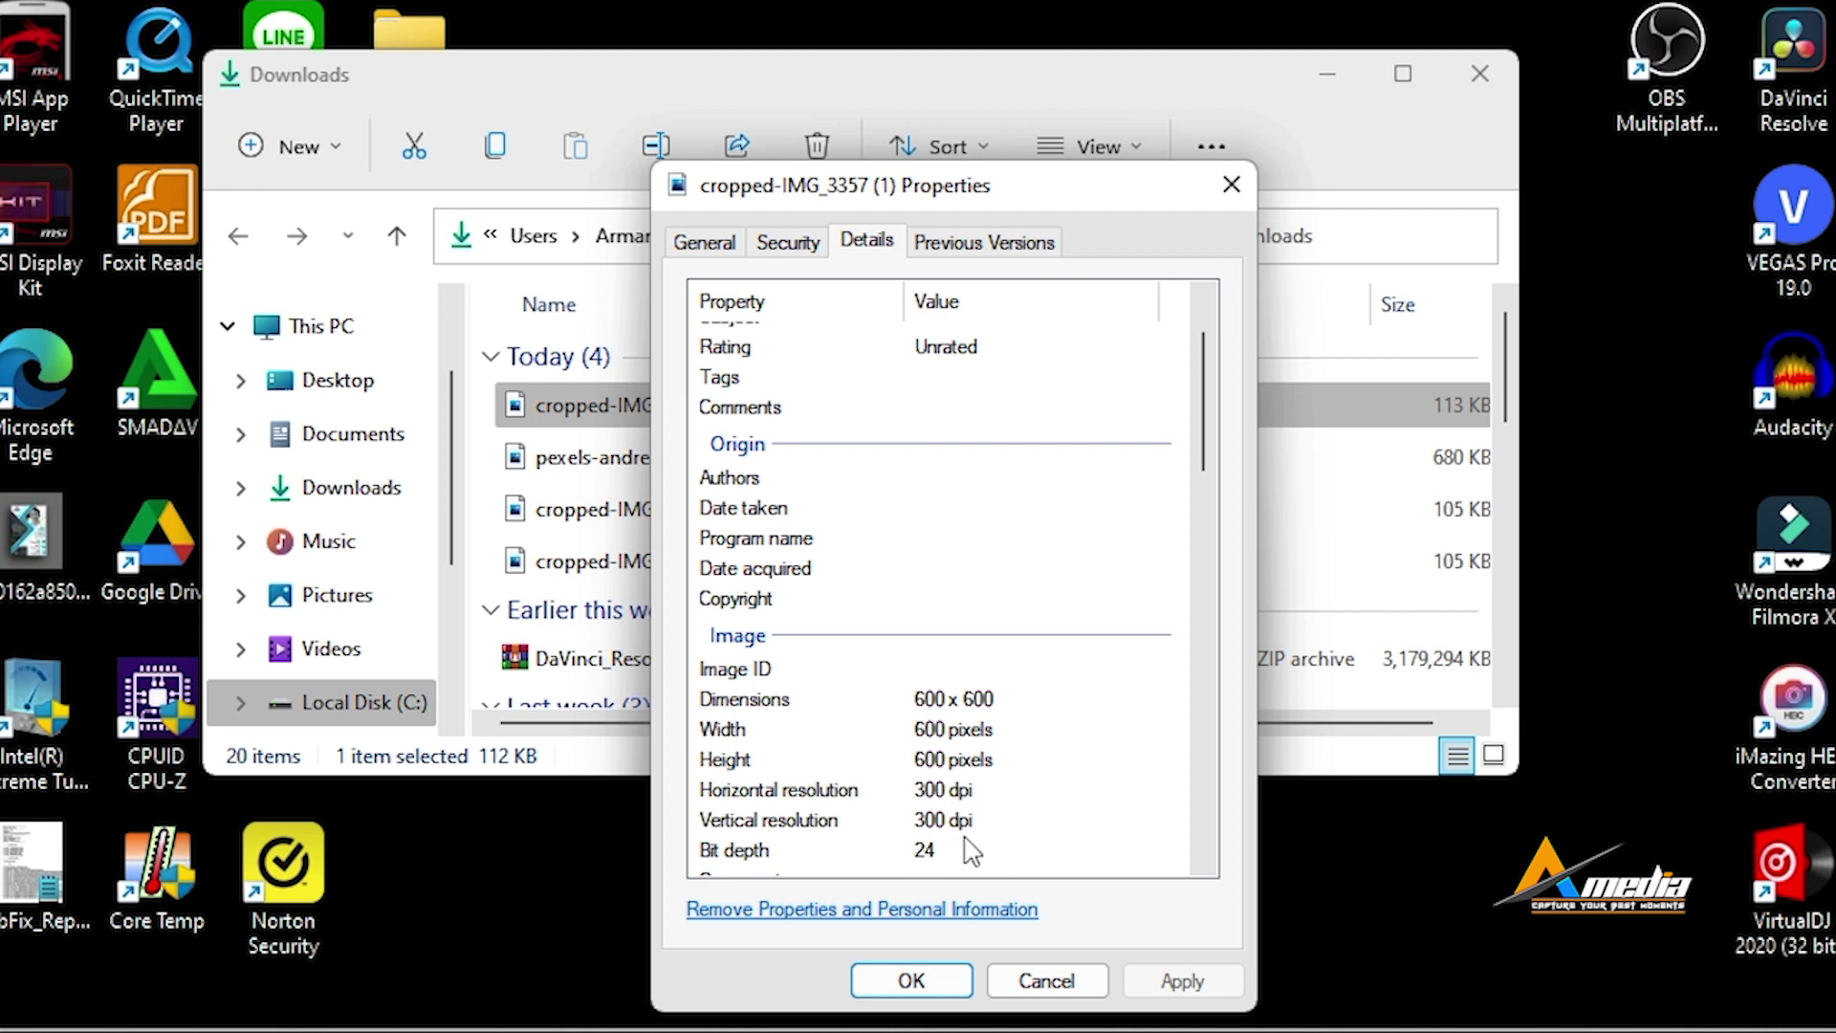
scroll(971, 849, "down", 1)
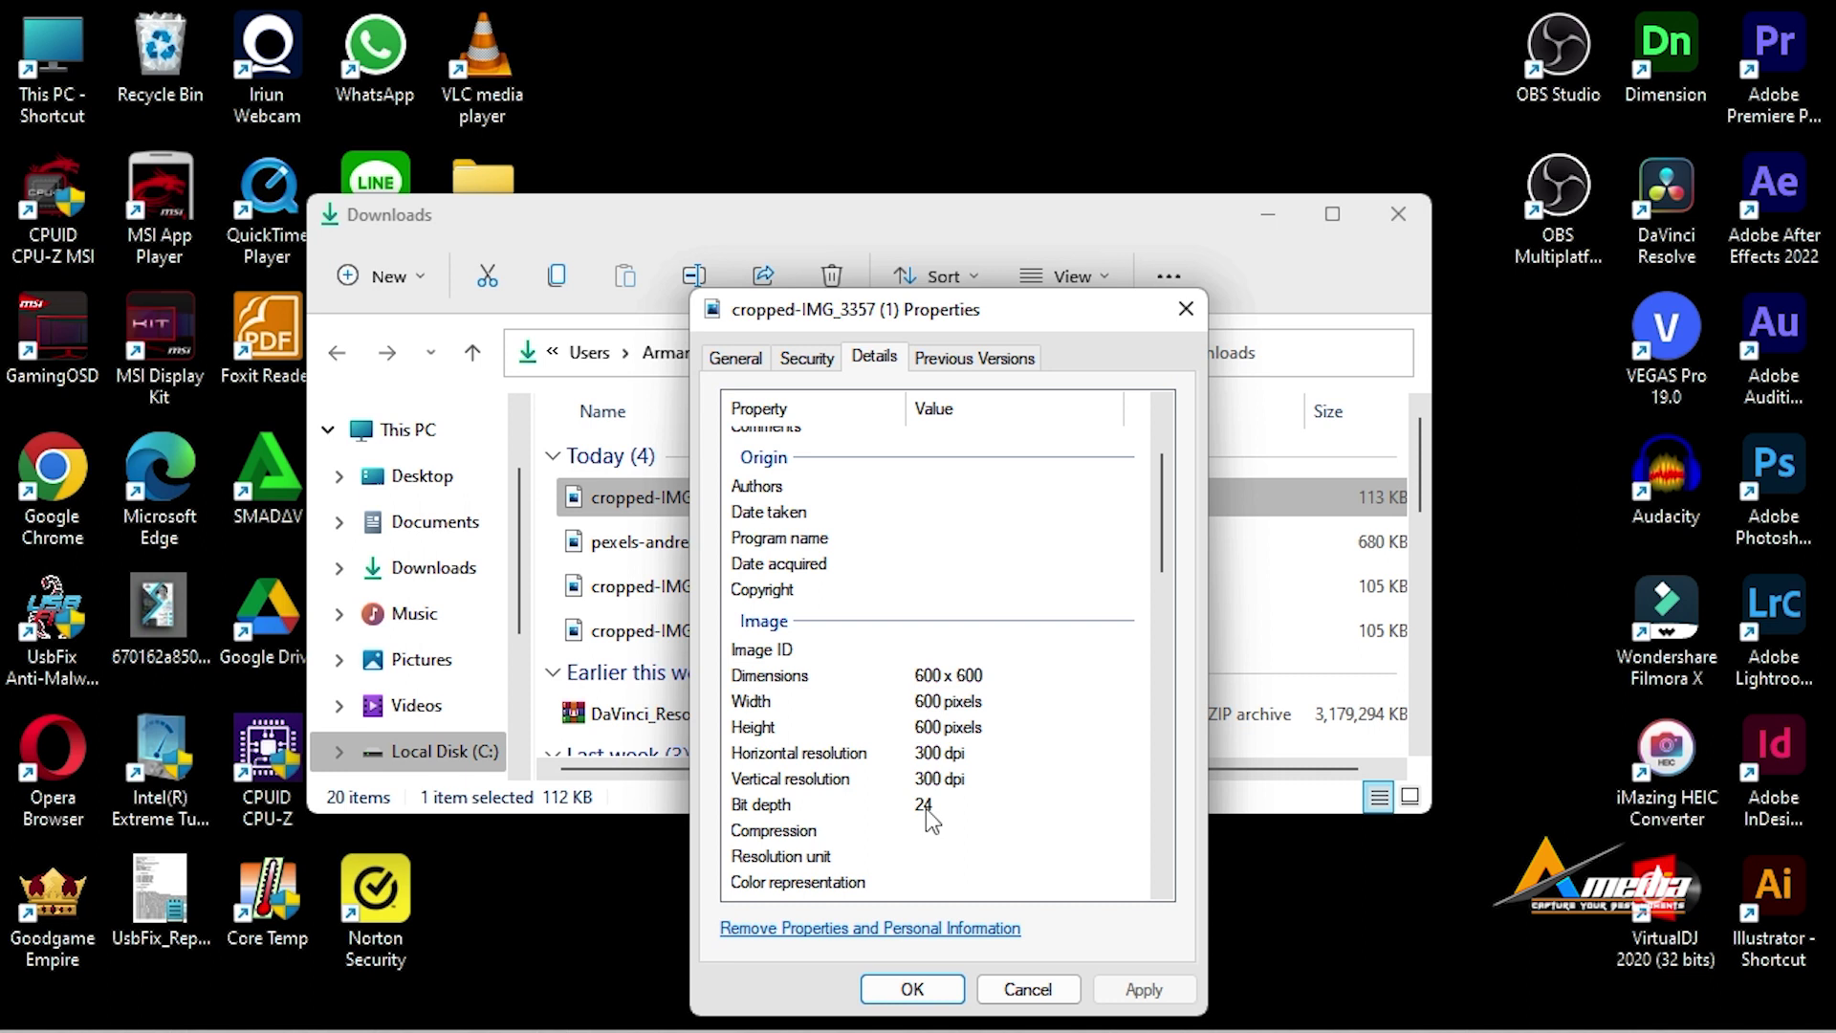
scroll(926, 808, "down", 4)
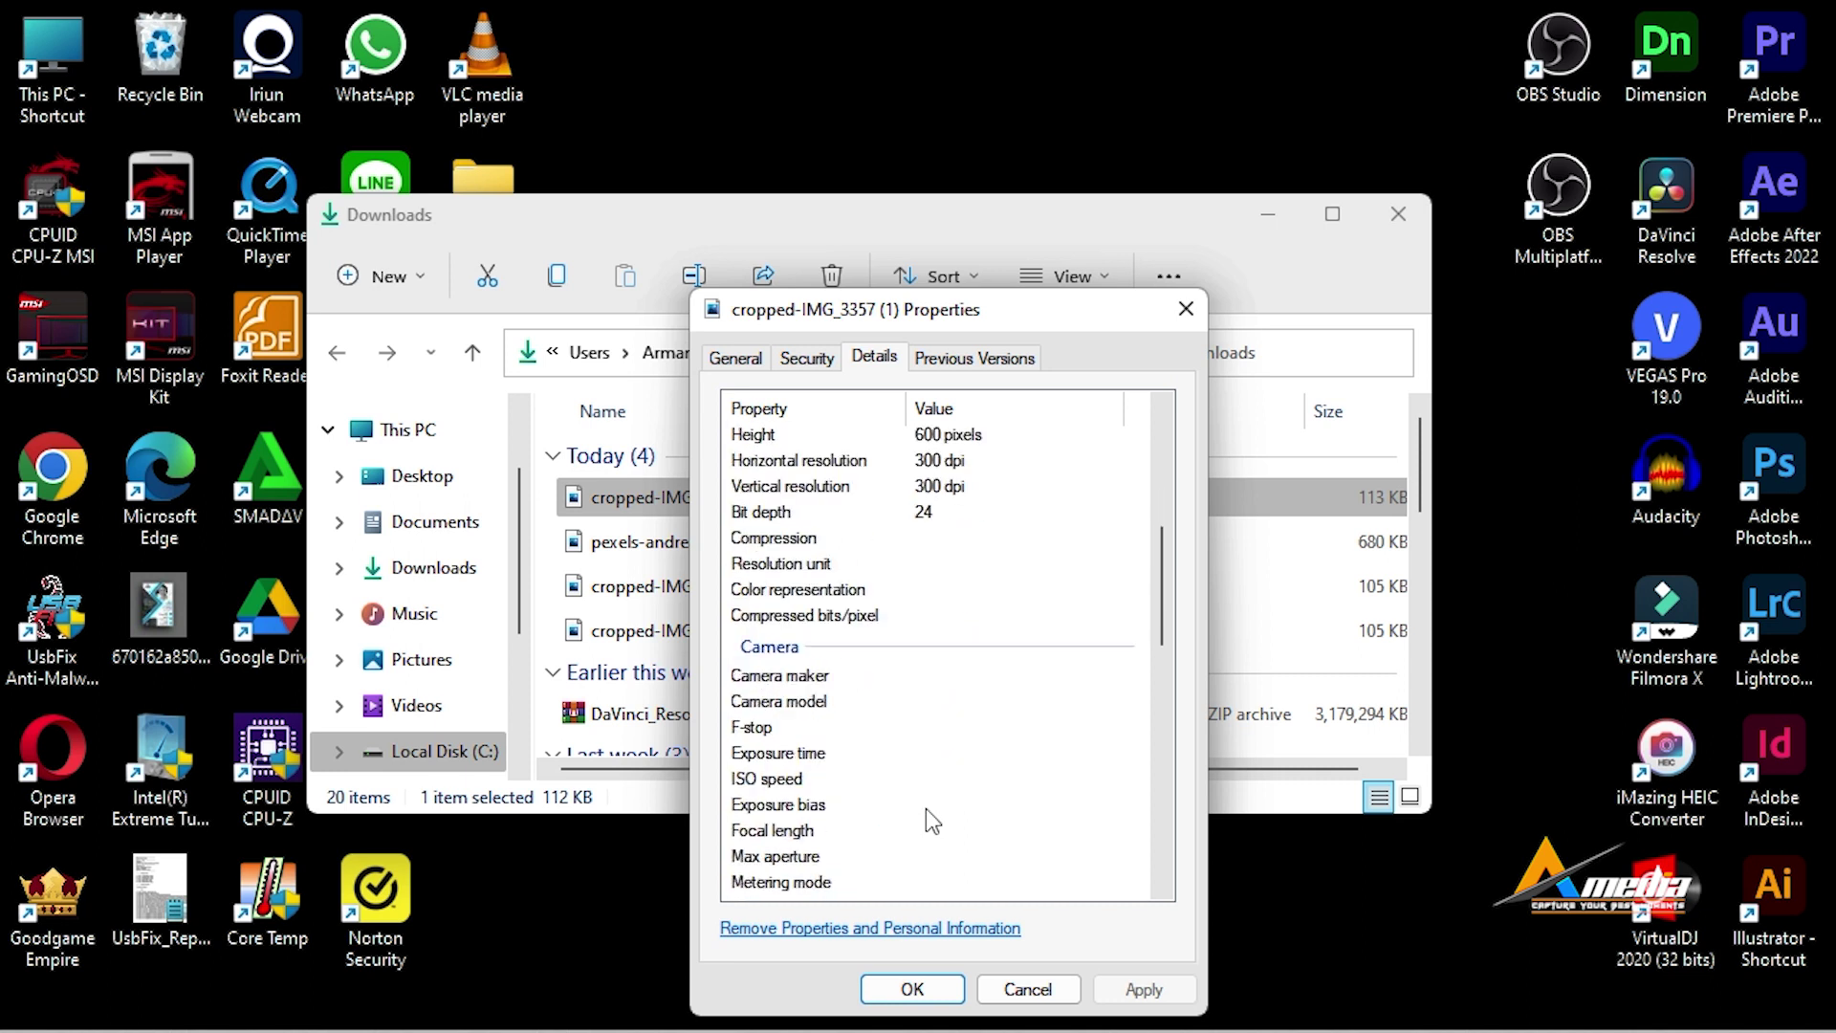
scroll(926, 807, "down", 2)
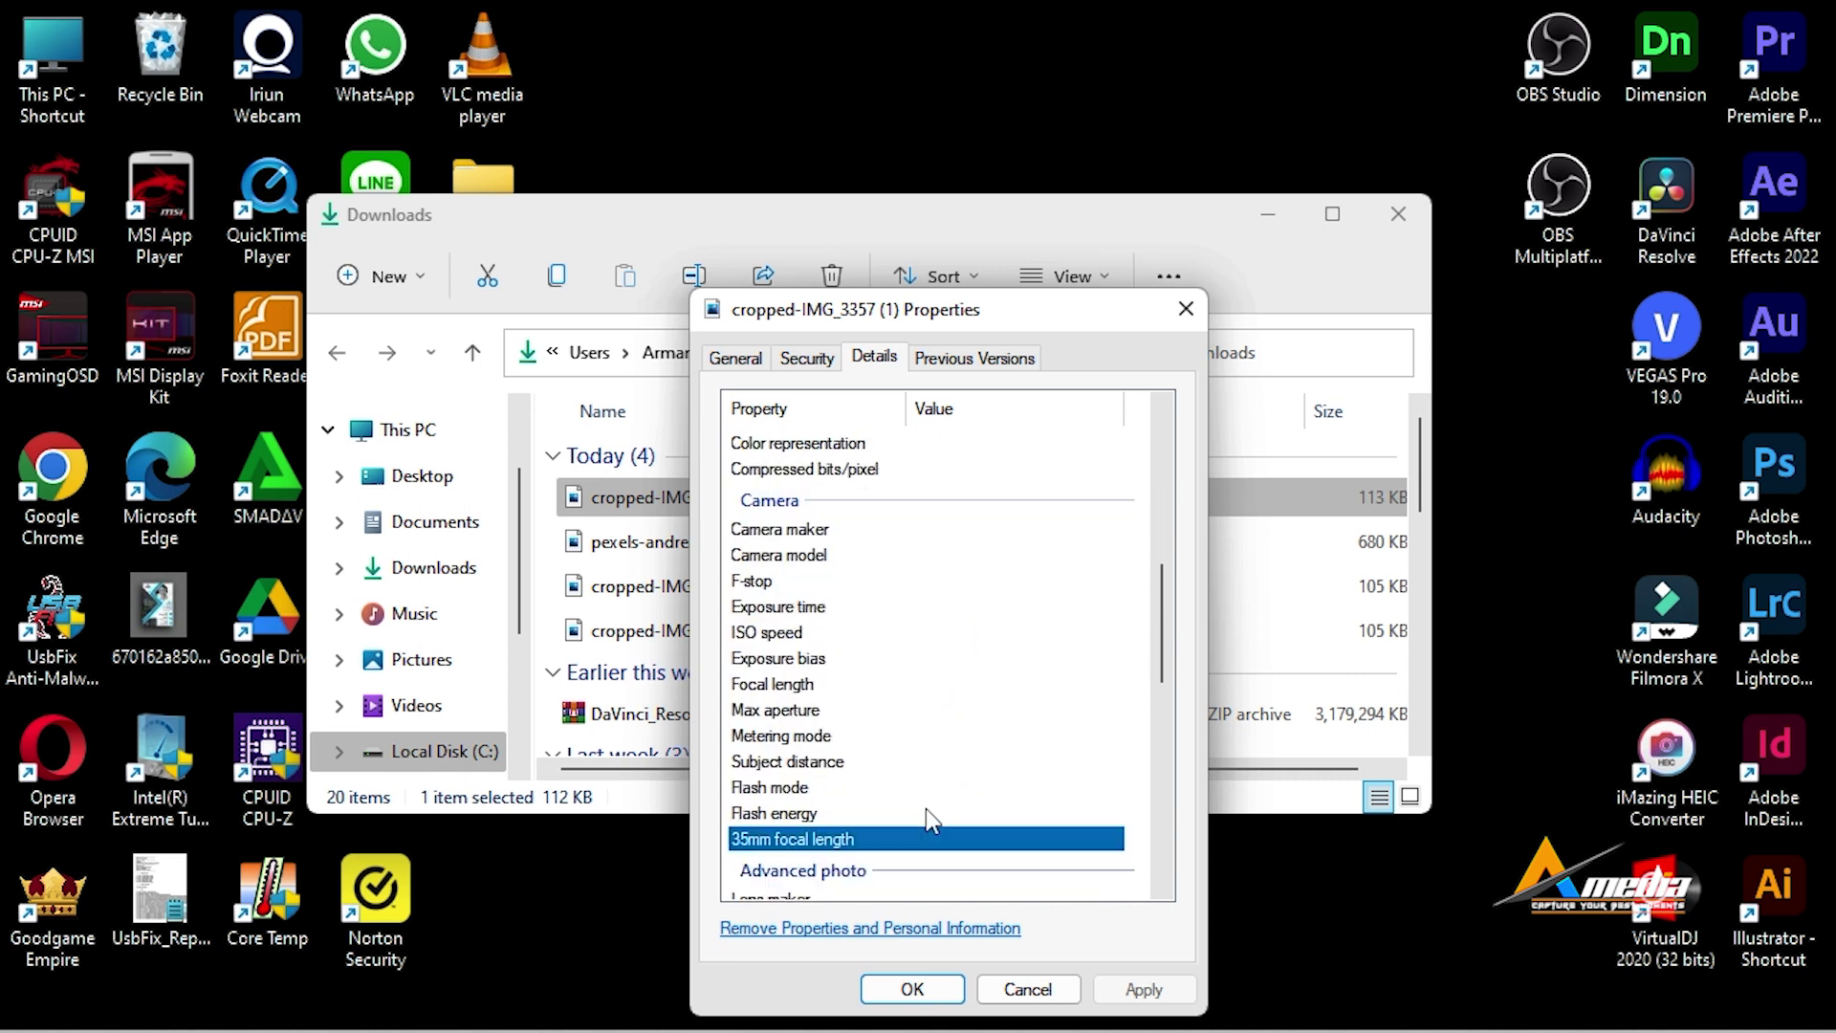
left_click(926, 988)
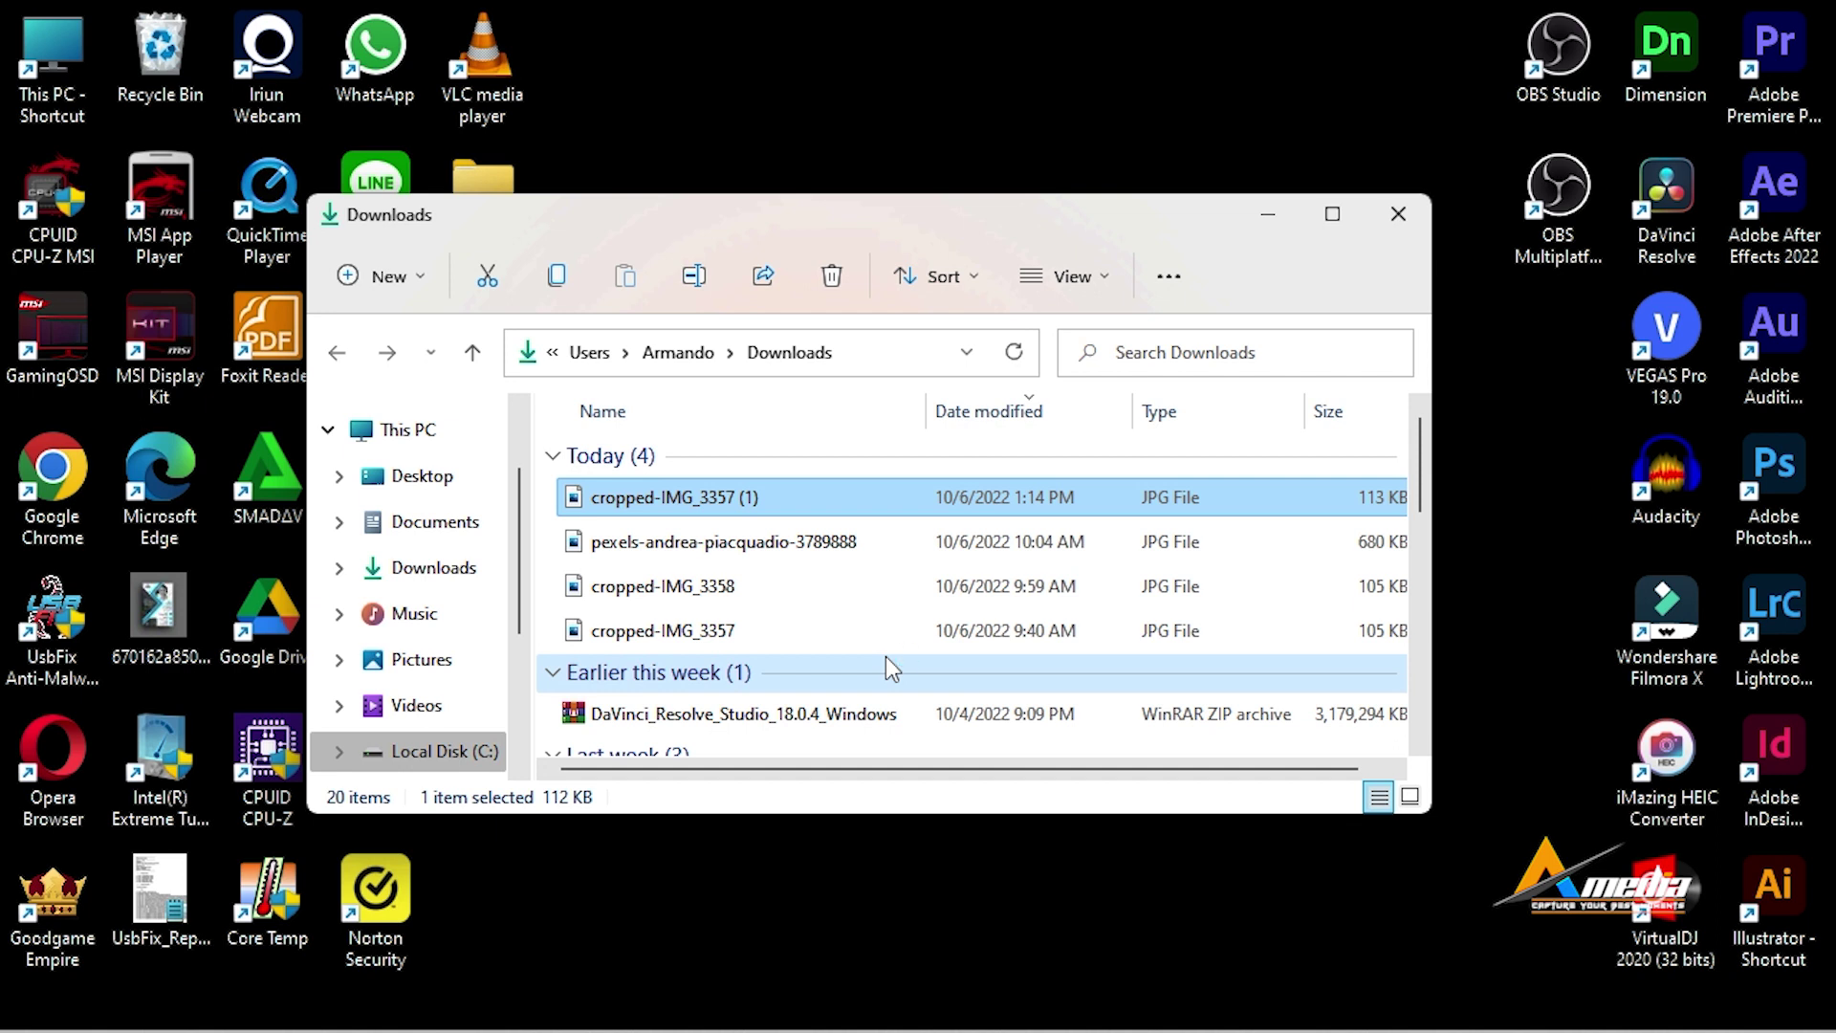
- Switch back to the Opera browser and begin a new entry on the DV-2024 program page
mouse_move(942, 999)
left_click(810, 1002)
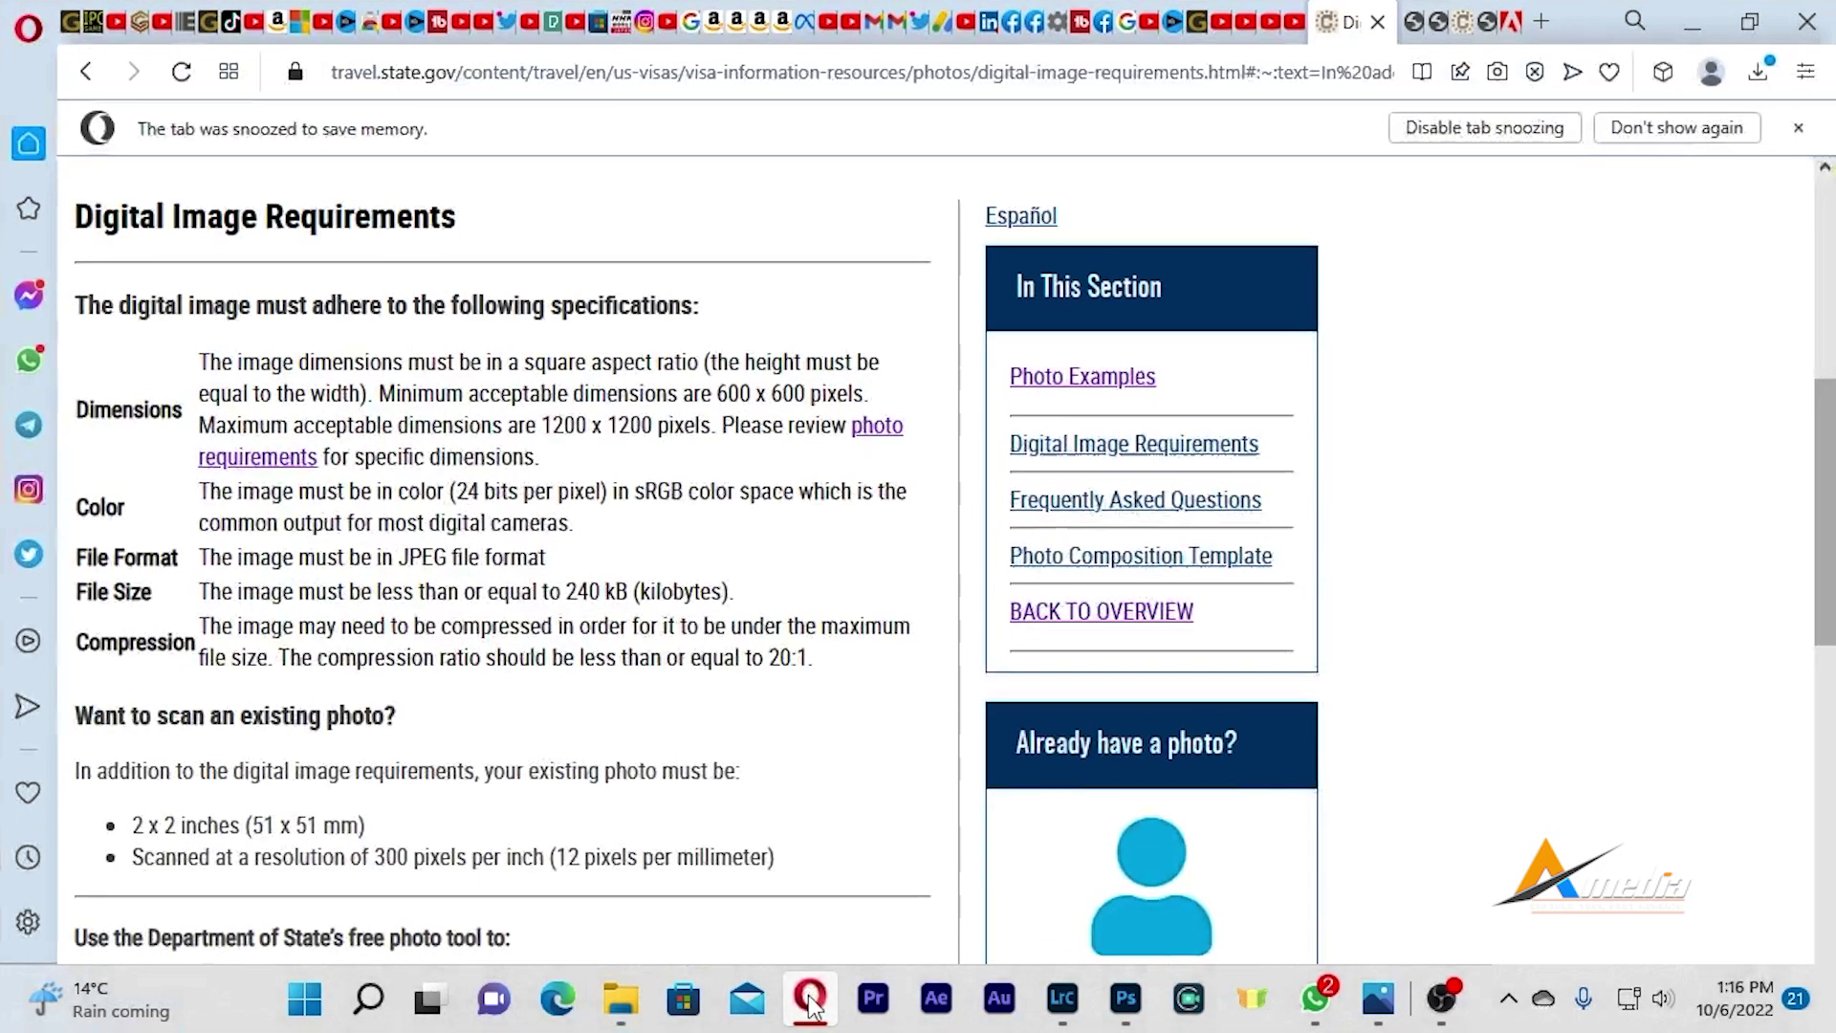
left_click(1421, 25)
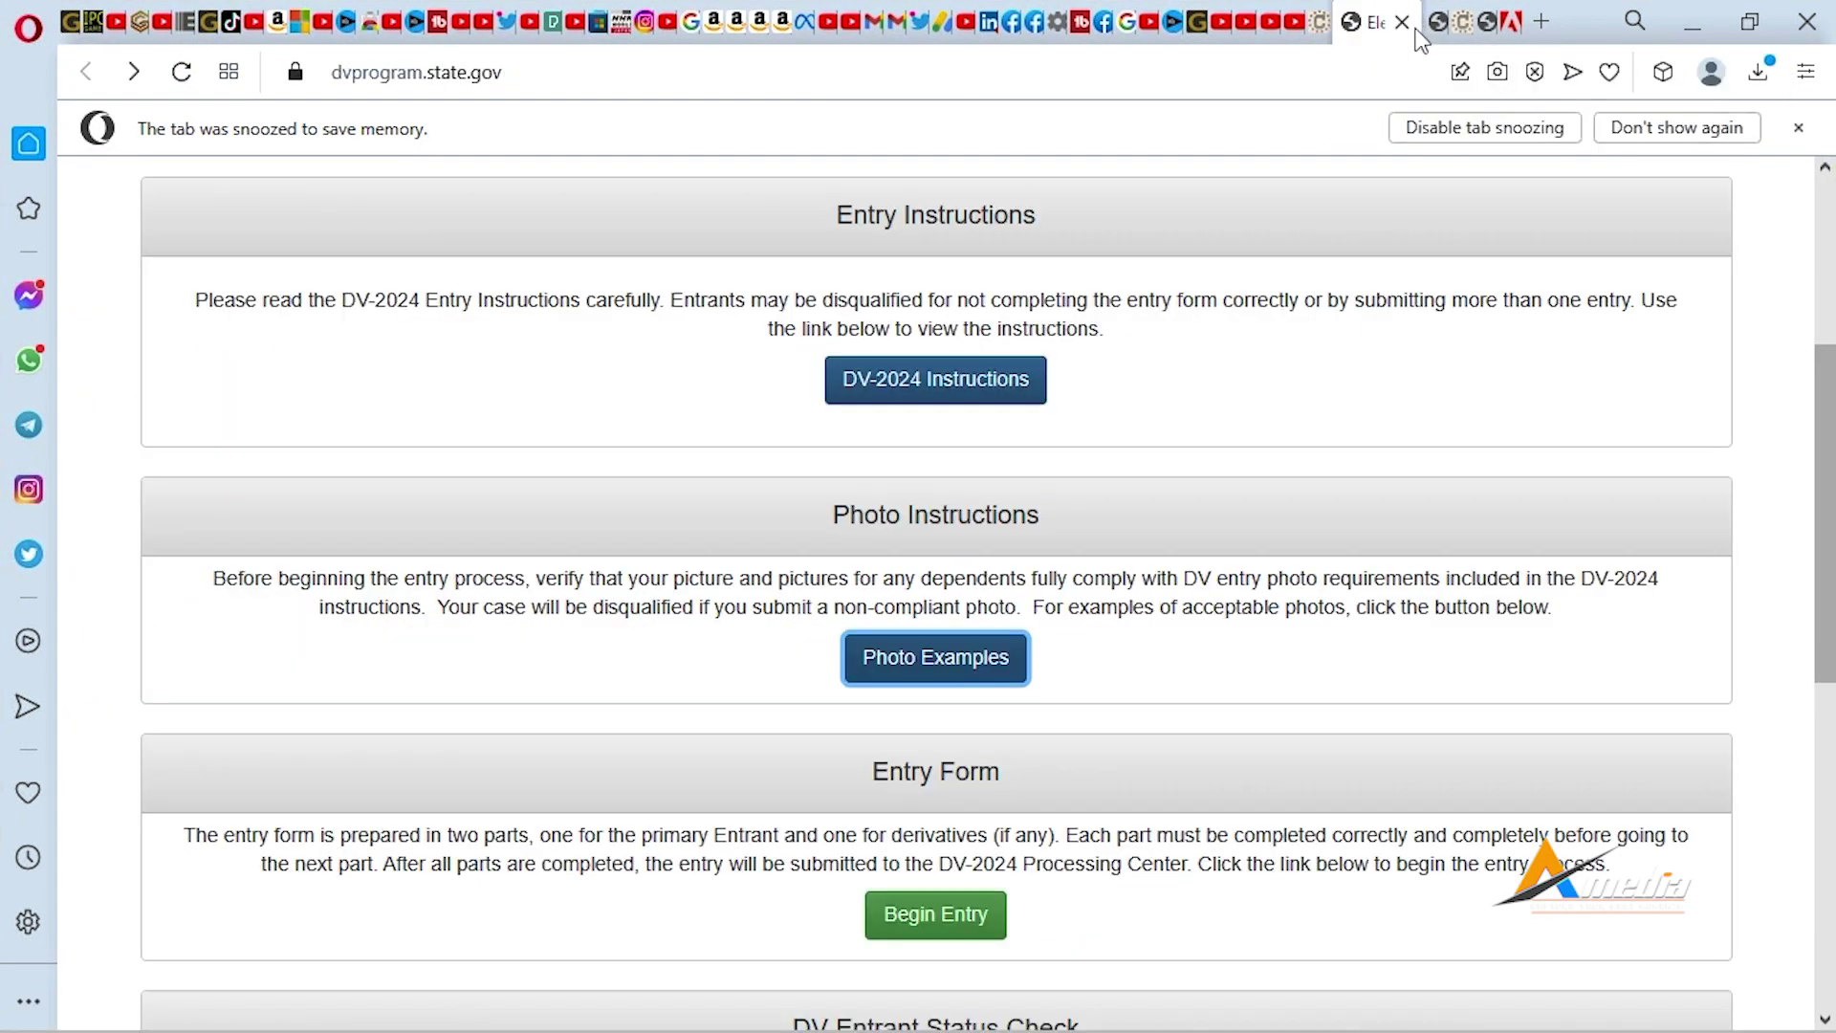
left_click(928, 942)
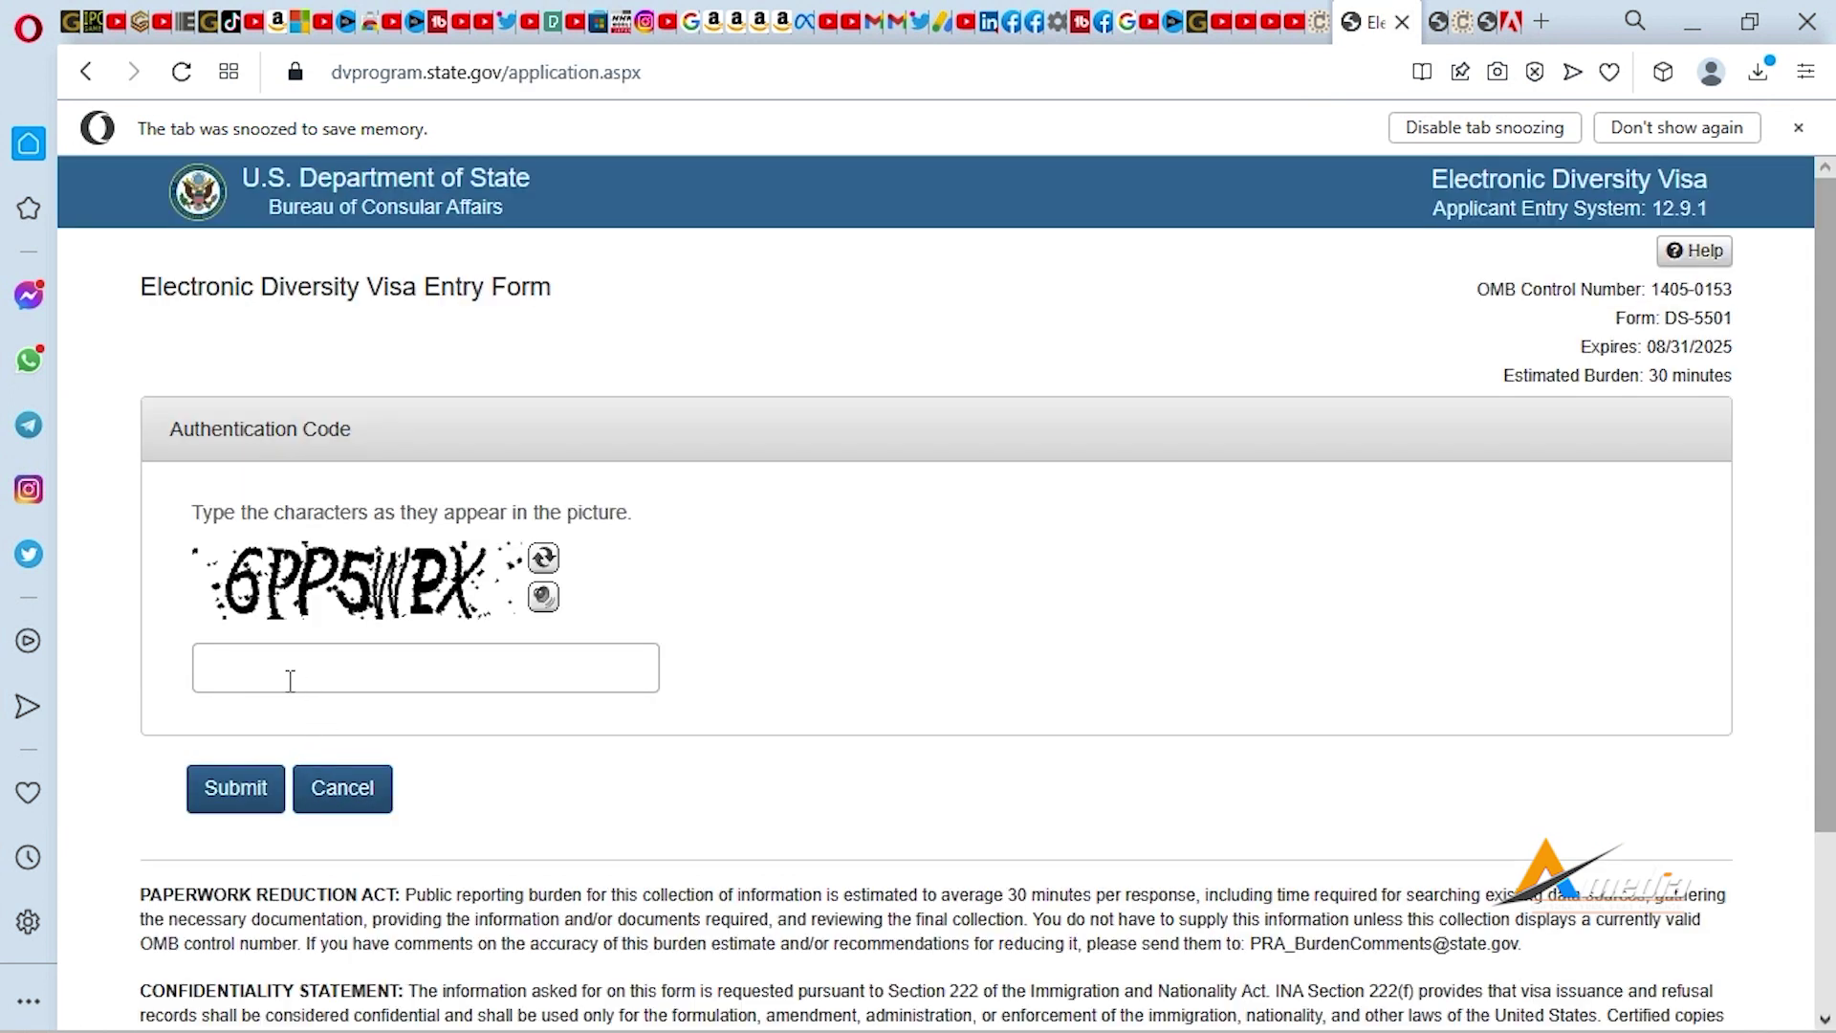
- Enter the authentication code shown in the picture and submit it to open the entry form
left_click(426, 675)
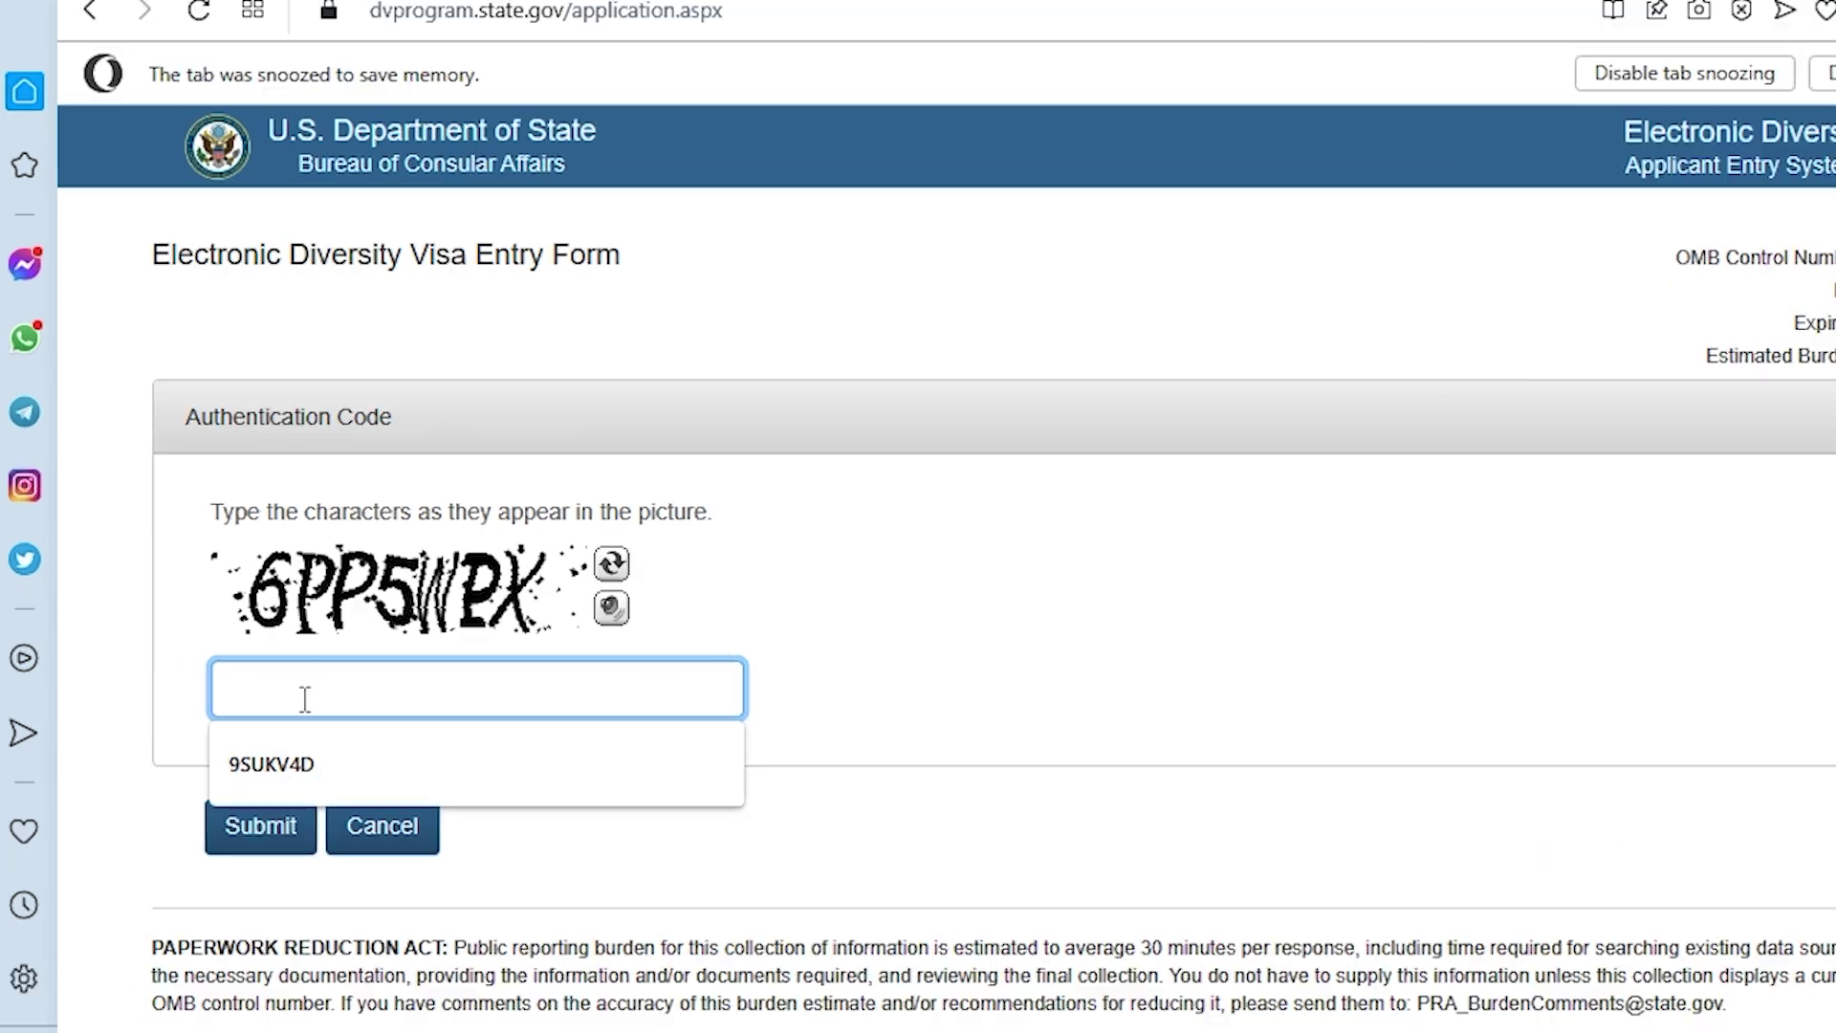
type("6PP5")
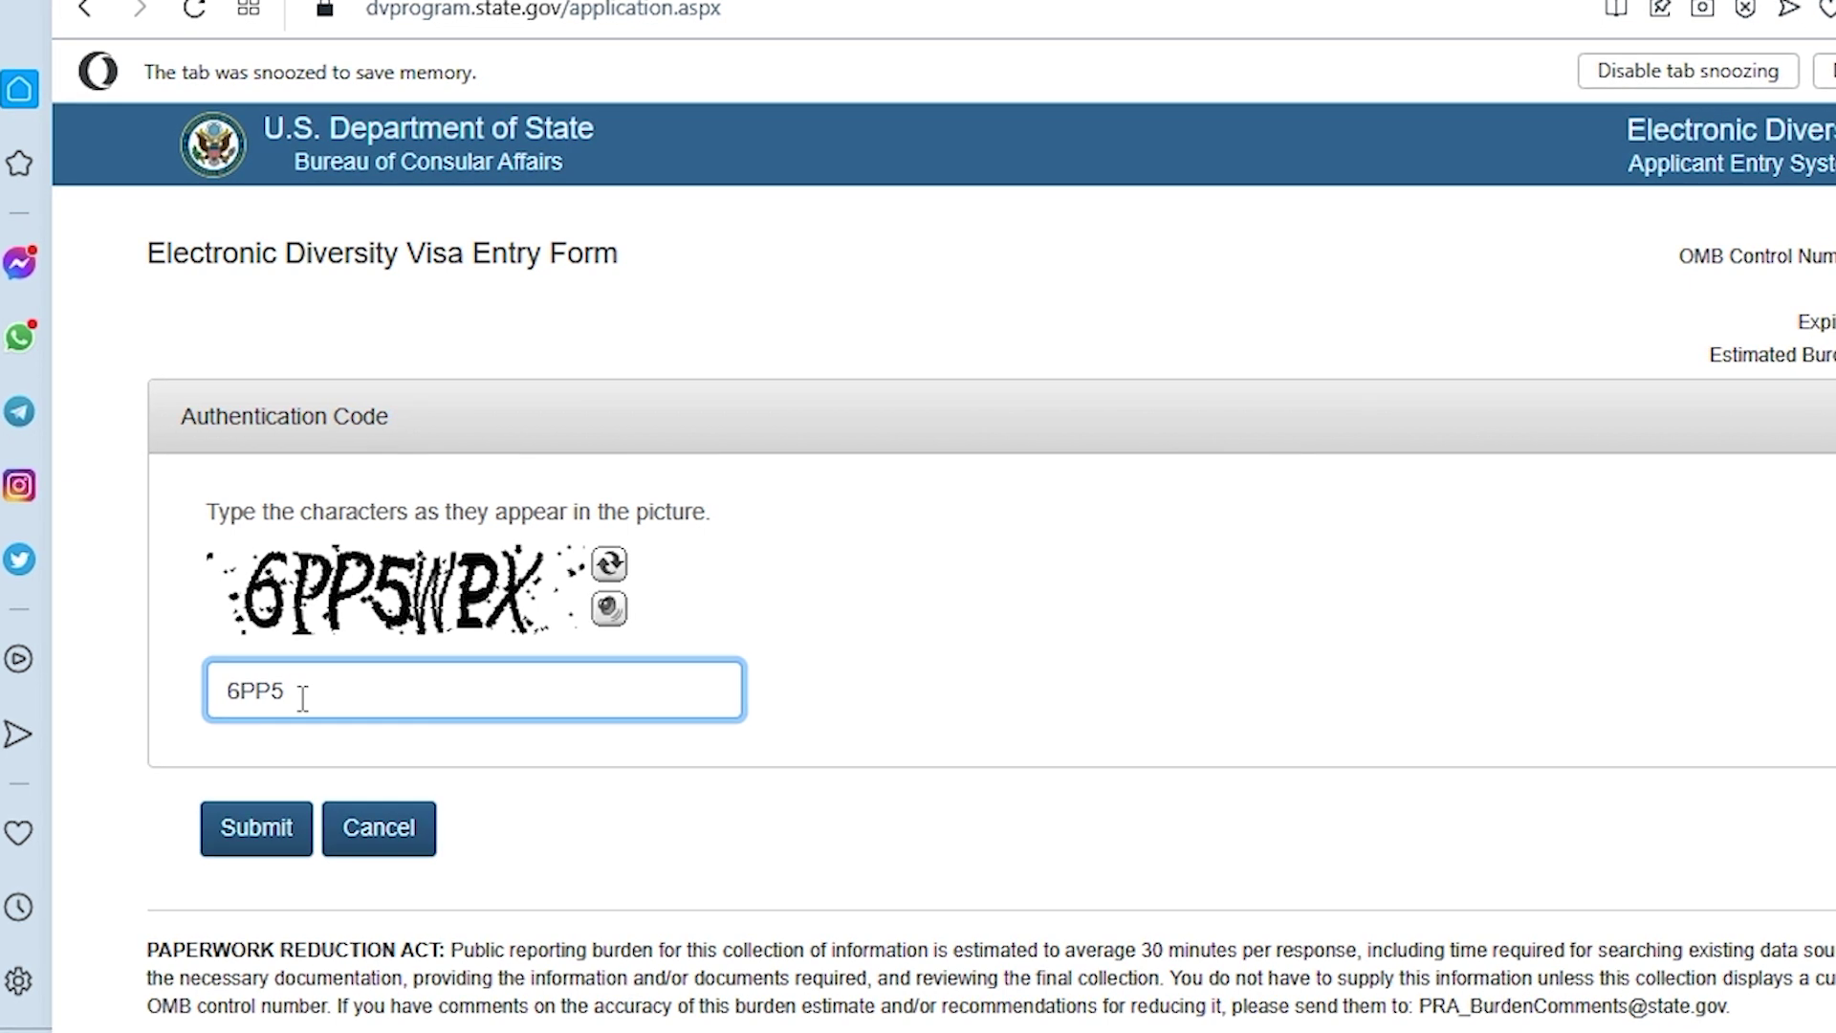
type("WP")
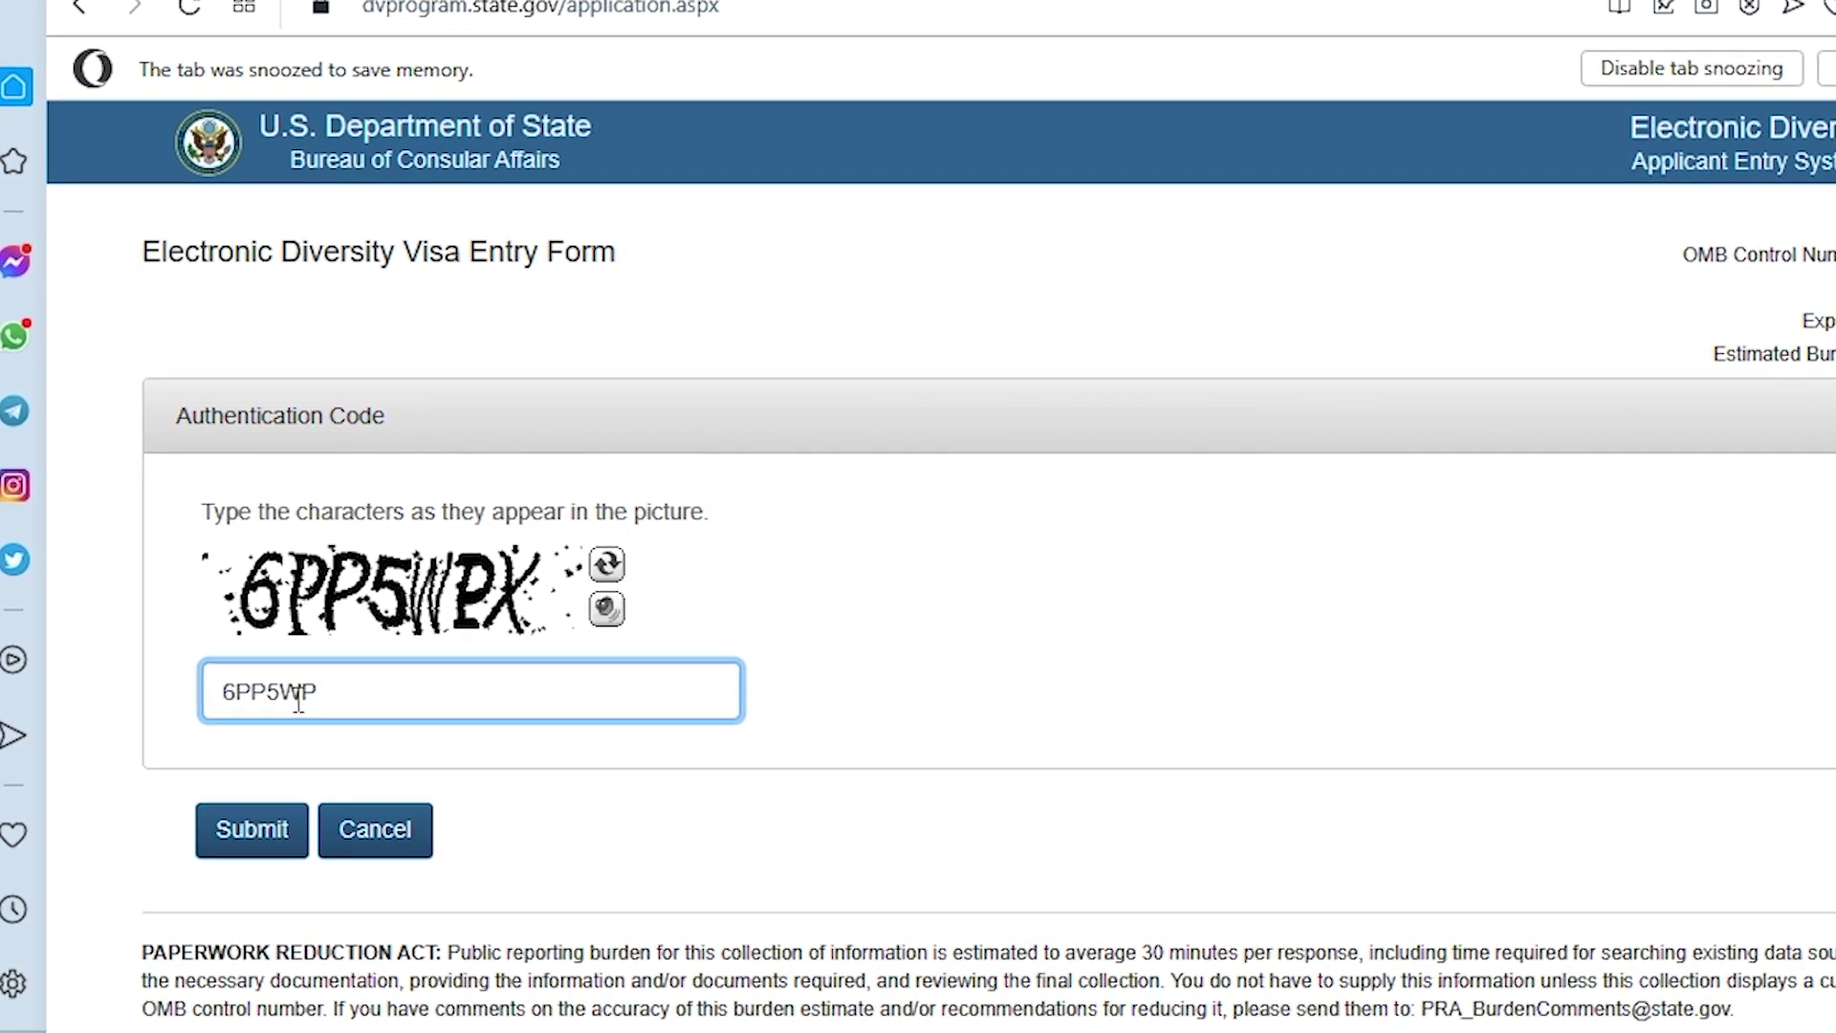
type("X")
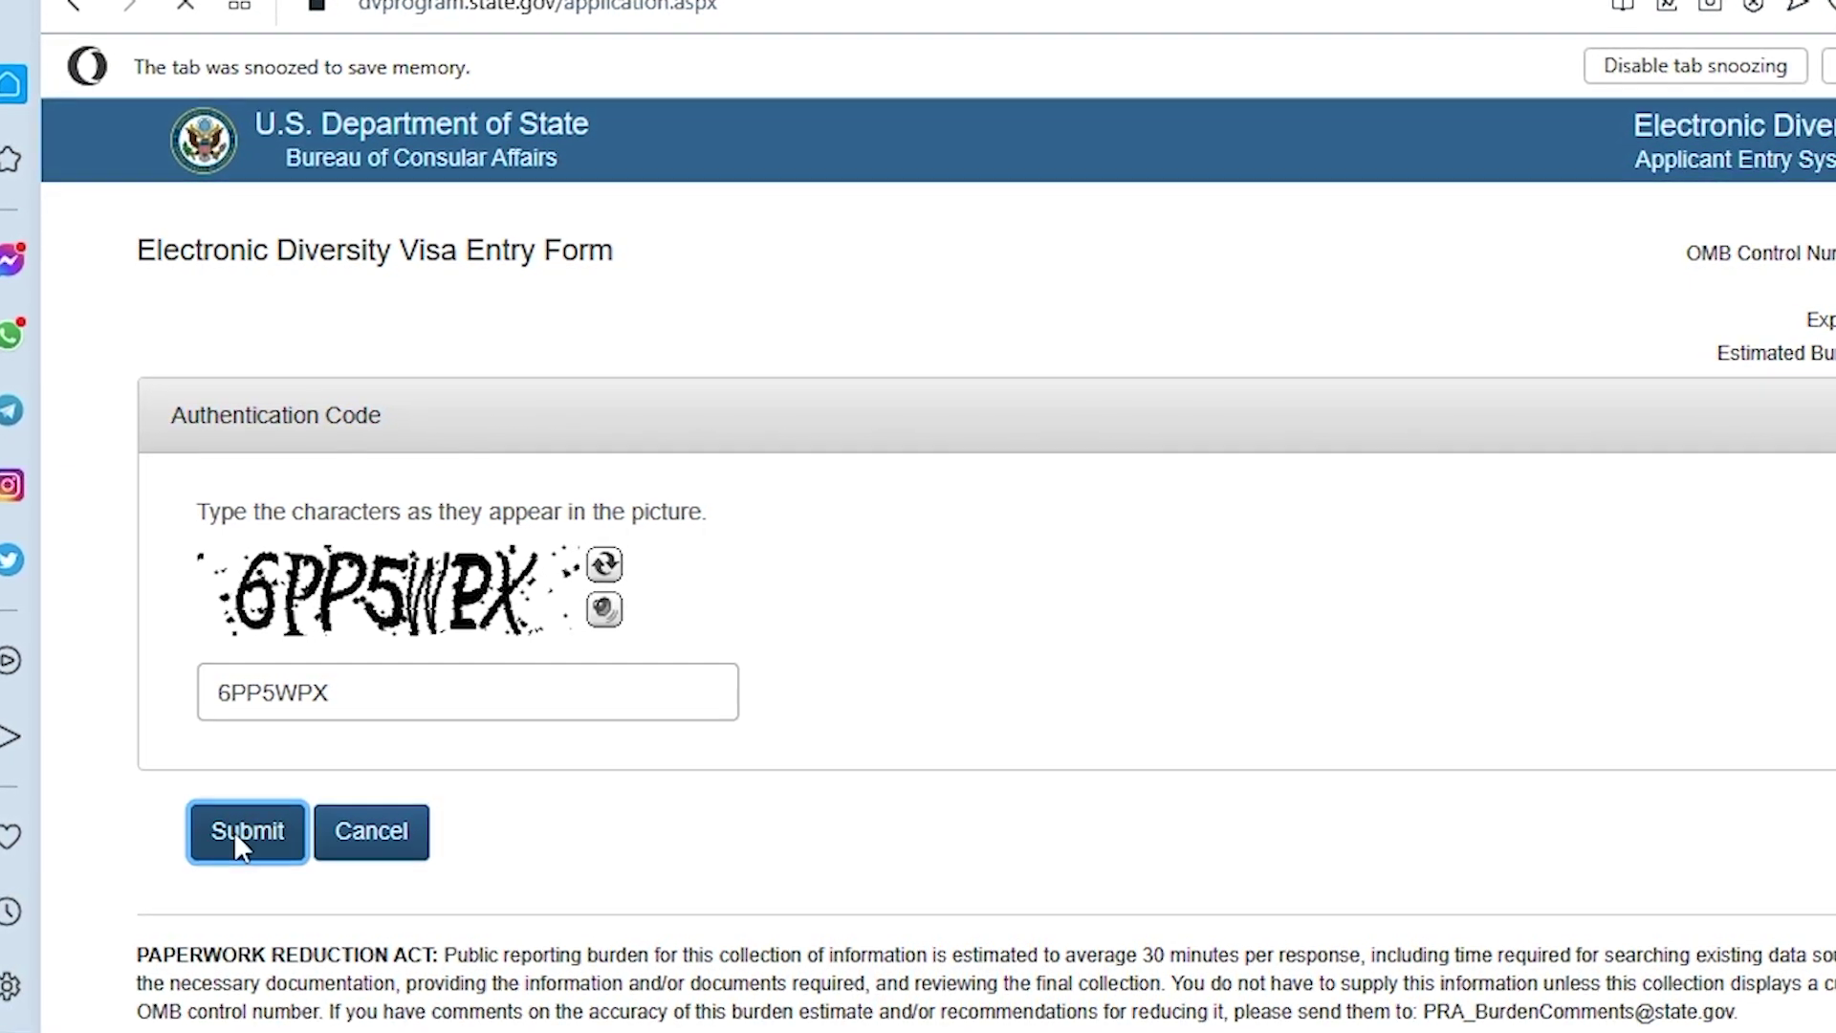
left_click(241, 842)
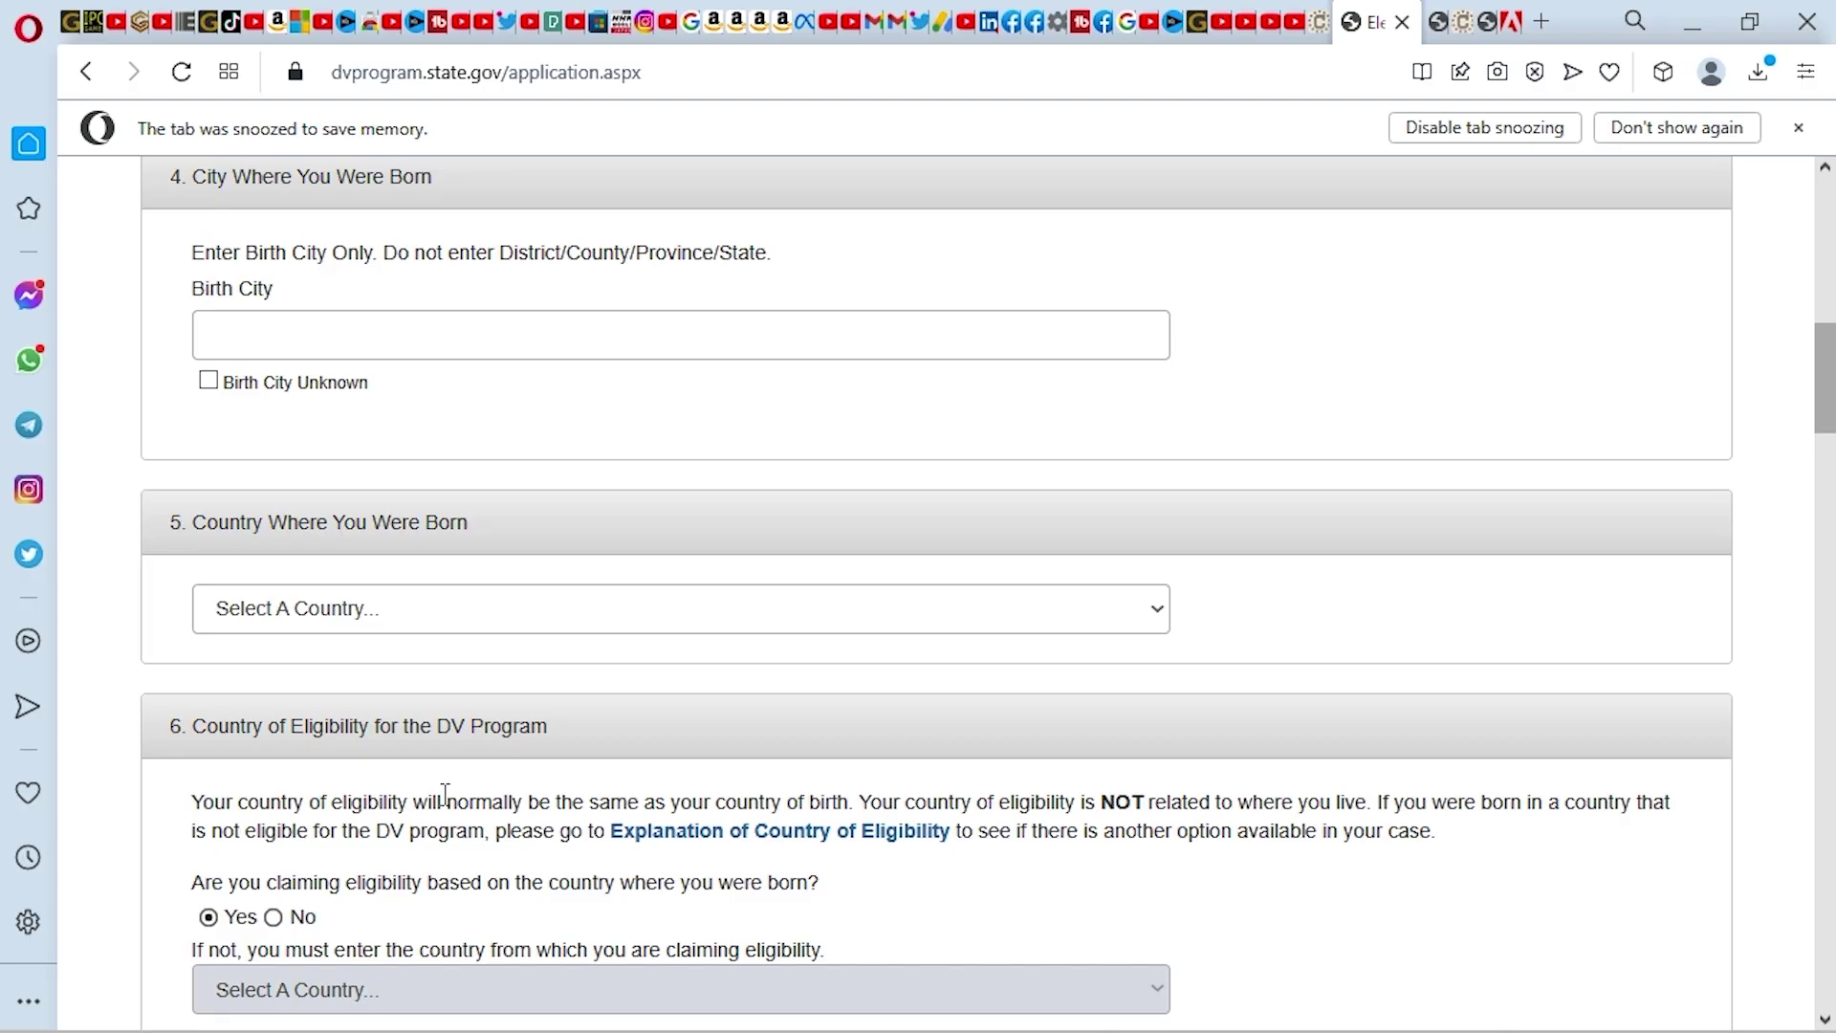